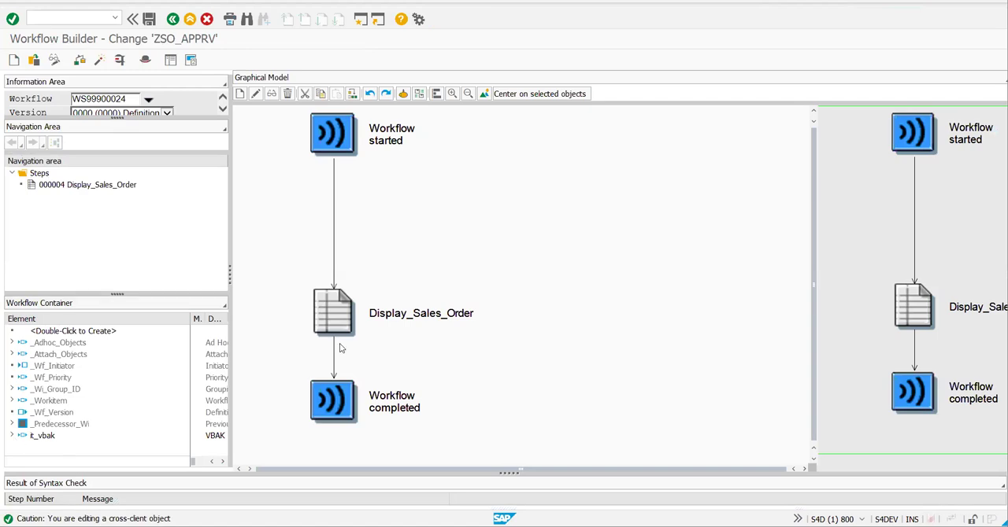
- Open the Display_Sales_Order step's form layout and examine its sales document fields and approval buttons
click(339, 321)
double_click(340, 321)
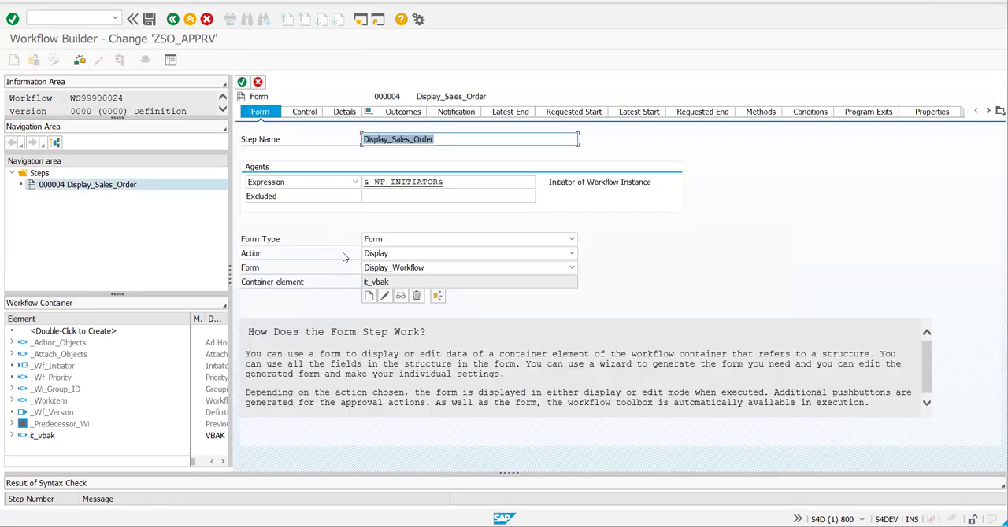
click(416, 302)
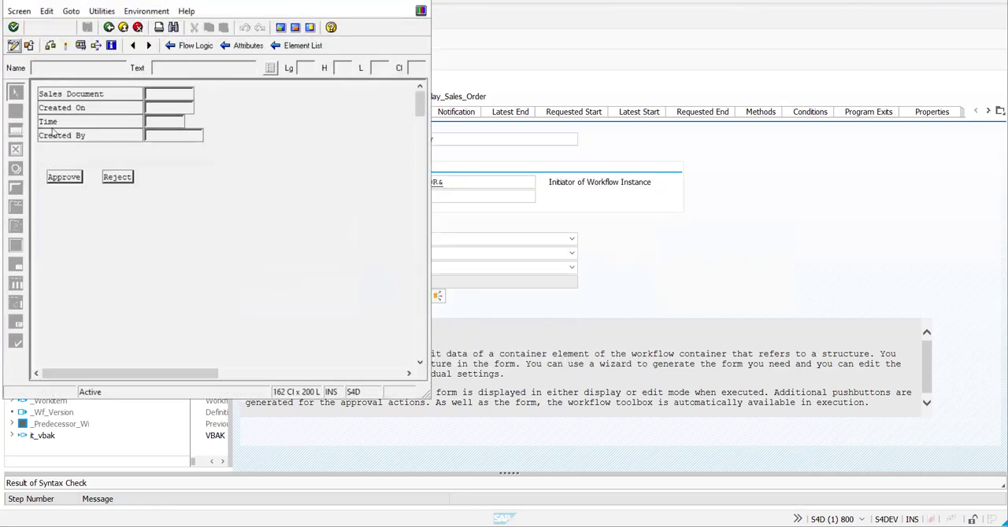
click(70, 99)
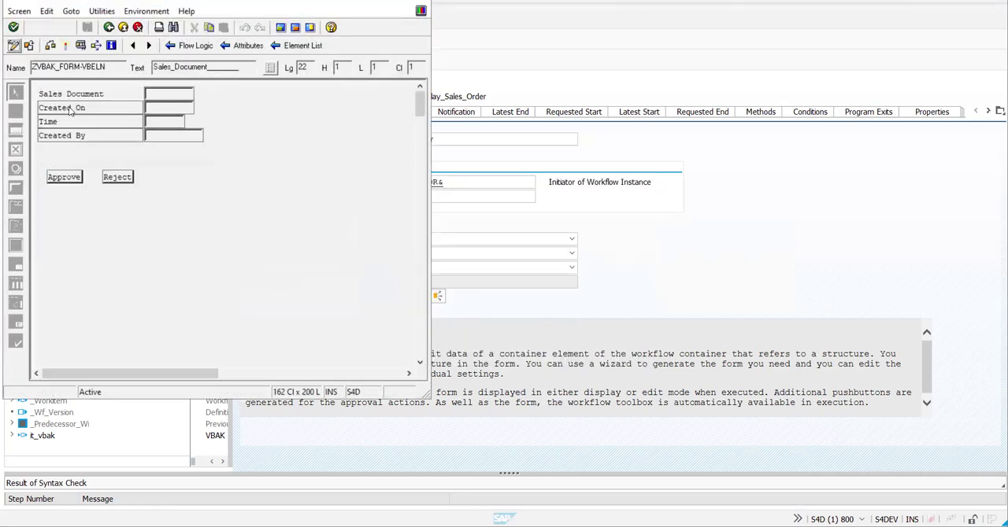
click(90, 122)
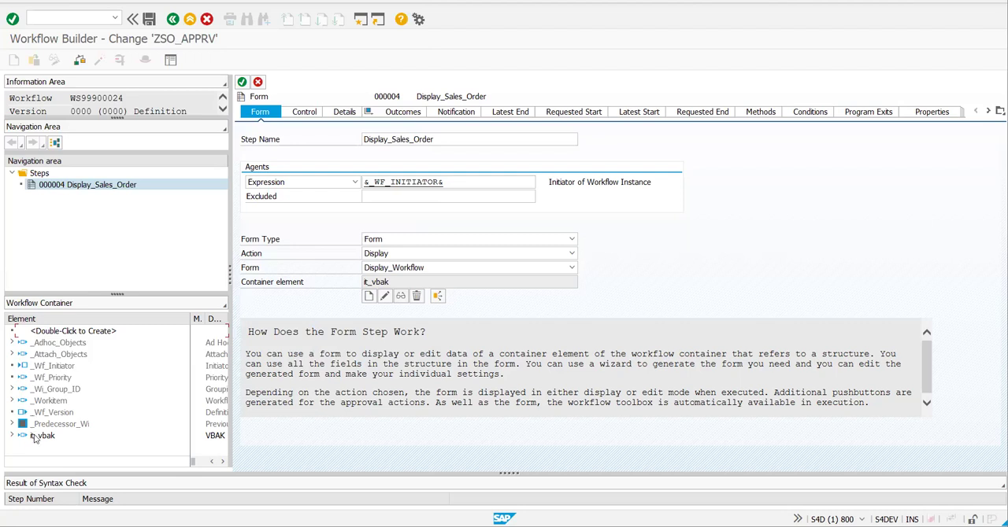
- Inspect the components of the ZVBAK_FORM structure behind the it_vbak container element, including V_RETURN, and return to the form step
double_click(40, 436)
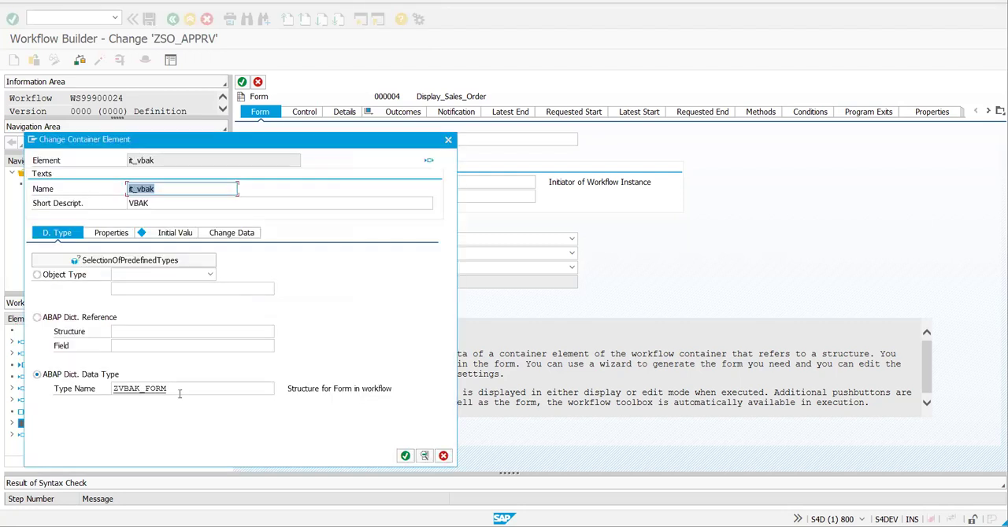
double_click(136, 391)
double_click(135, 397)
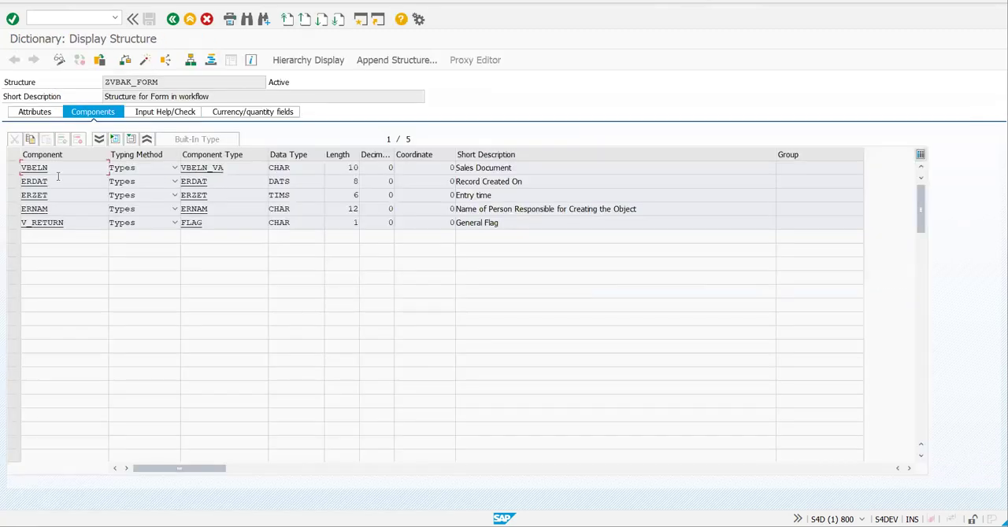
drag(22, 197, 67, 211)
key(Down)
key(Down)
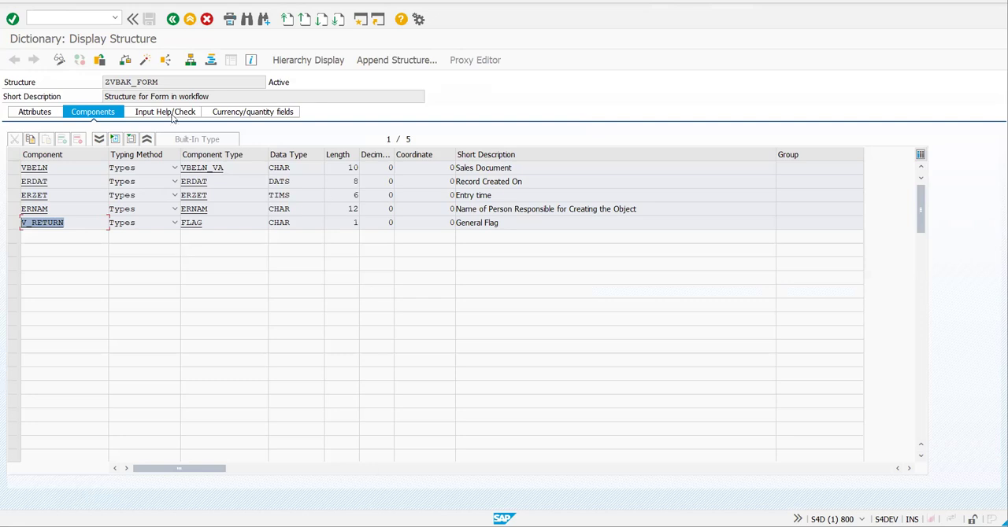
click(215, 114)
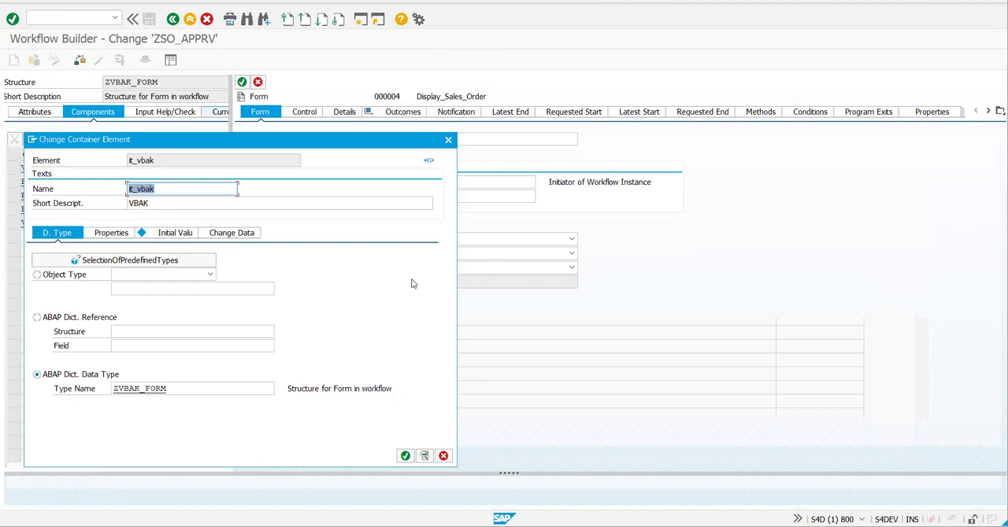
key(Return)
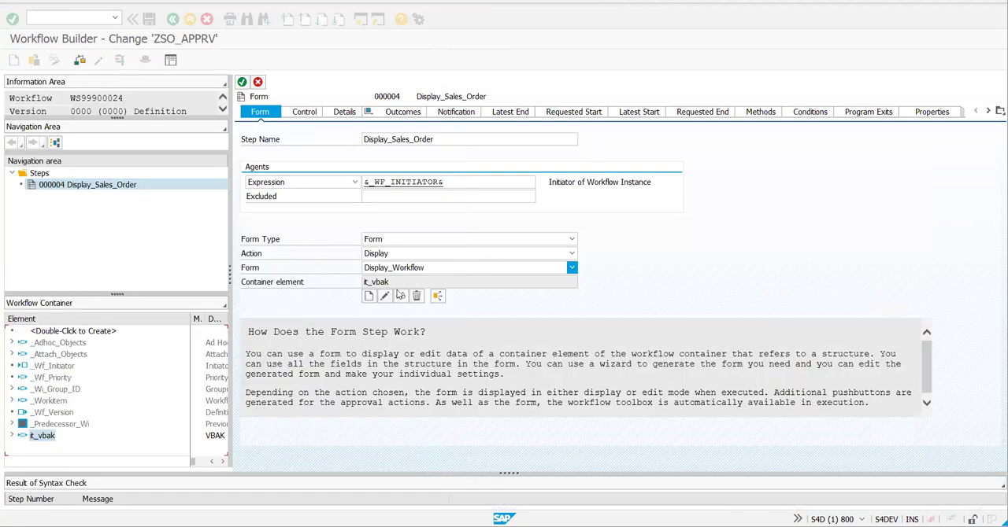
- Open the Display_Workflow form's flow logic and display the code of module EXPORT_DATA_0002
click(399, 297)
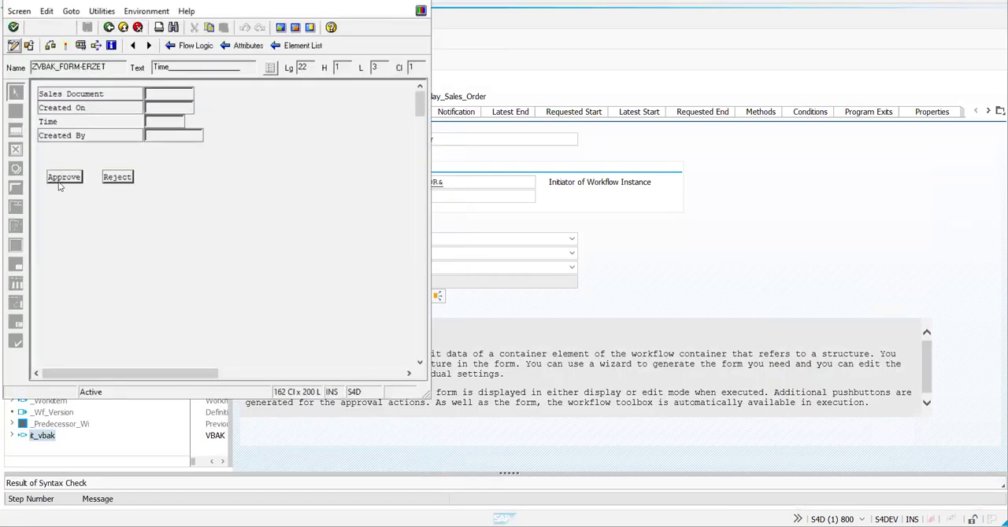
click(176, 47)
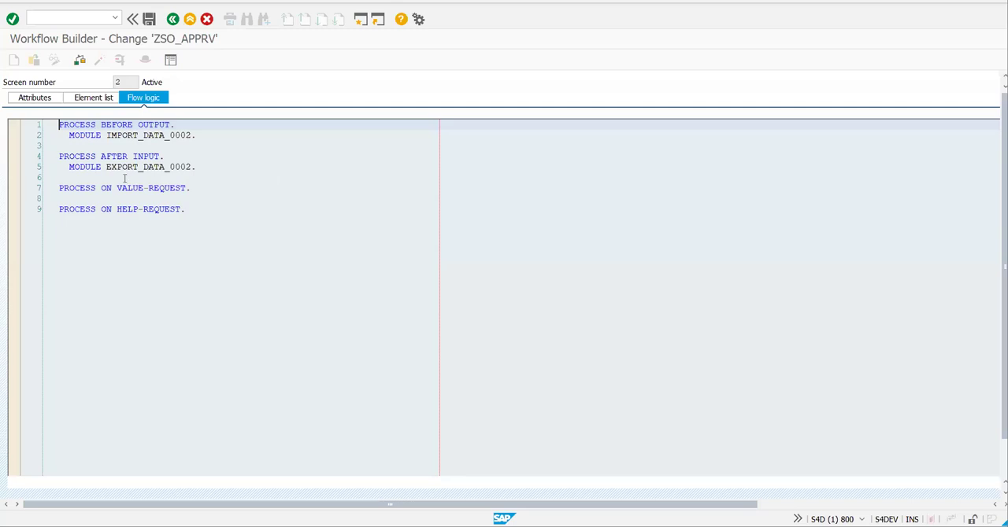
double_click(146, 166)
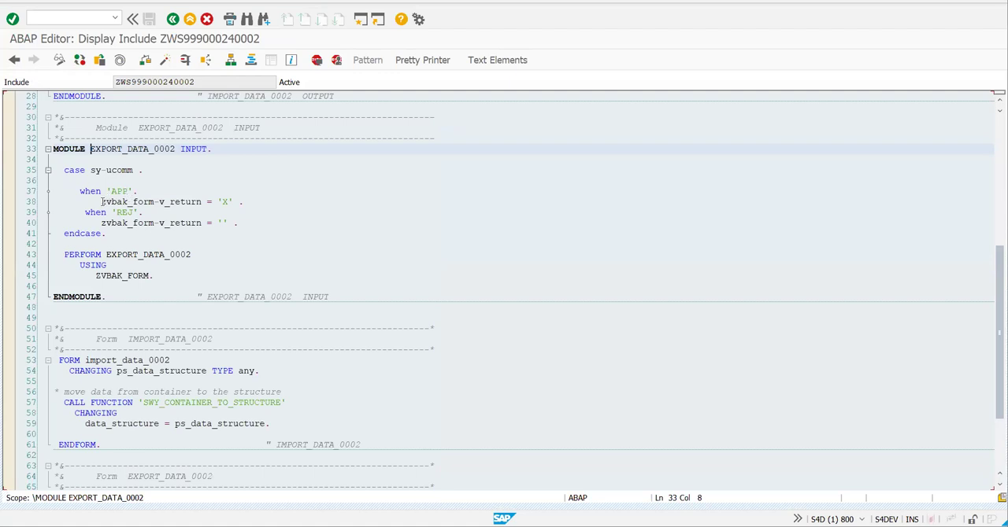
- Examine how the APP and REJ cases set zvbak_form-v_return in EXPORT_DATA_0002, and leave the code display
double_click(159, 202)
drag(233, 202, 239, 202)
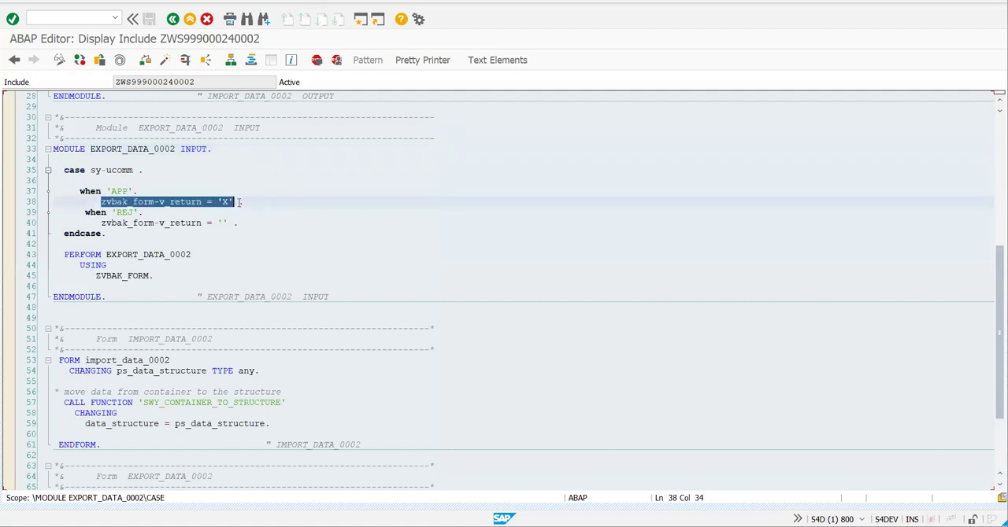
click(218, 256)
click(138, 212)
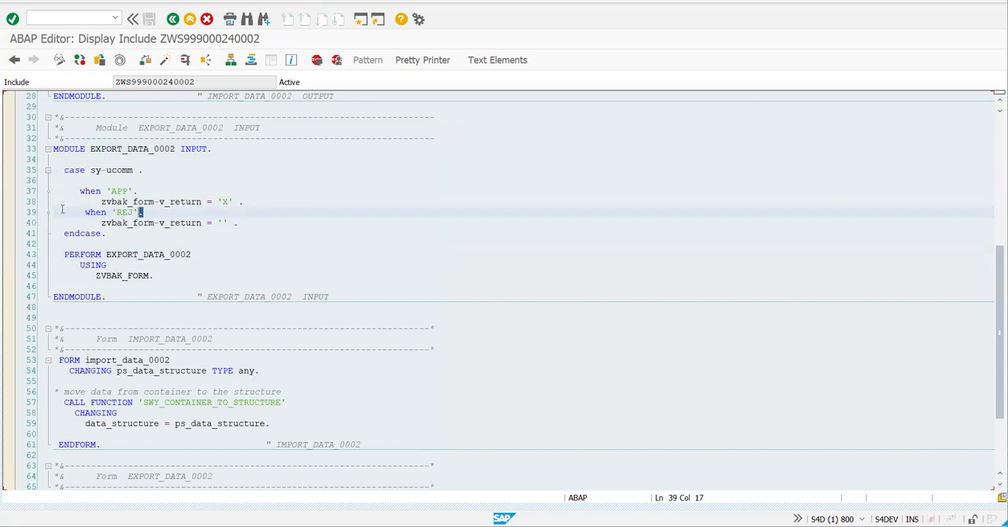
shift+click(58, 210)
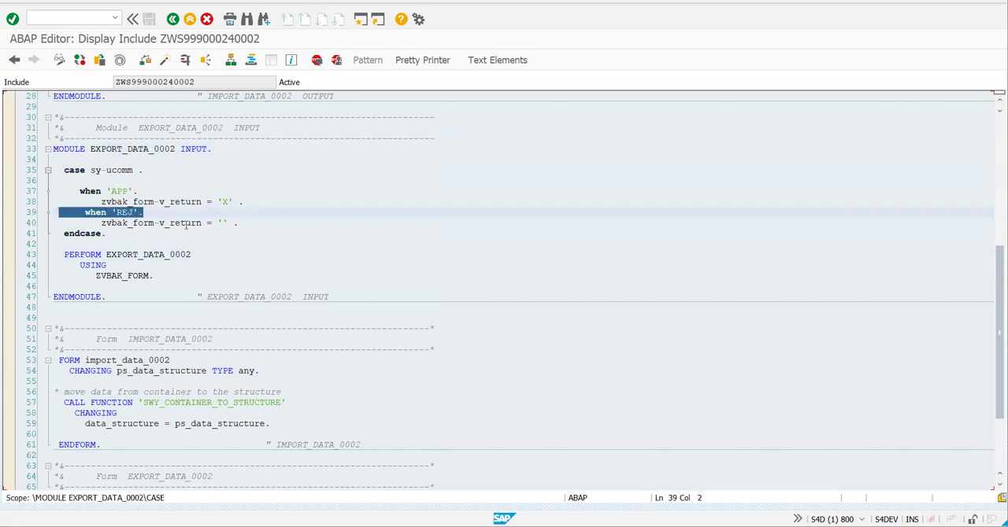
double_click(207, 224)
drag(169, 224, 238, 223)
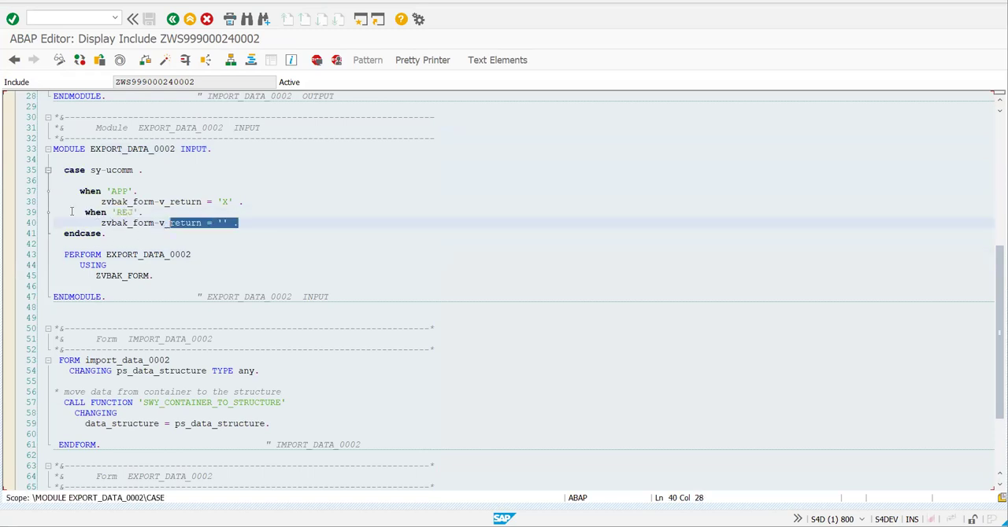
shift+click(43, 184)
click(96, 224)
click(169, 22)
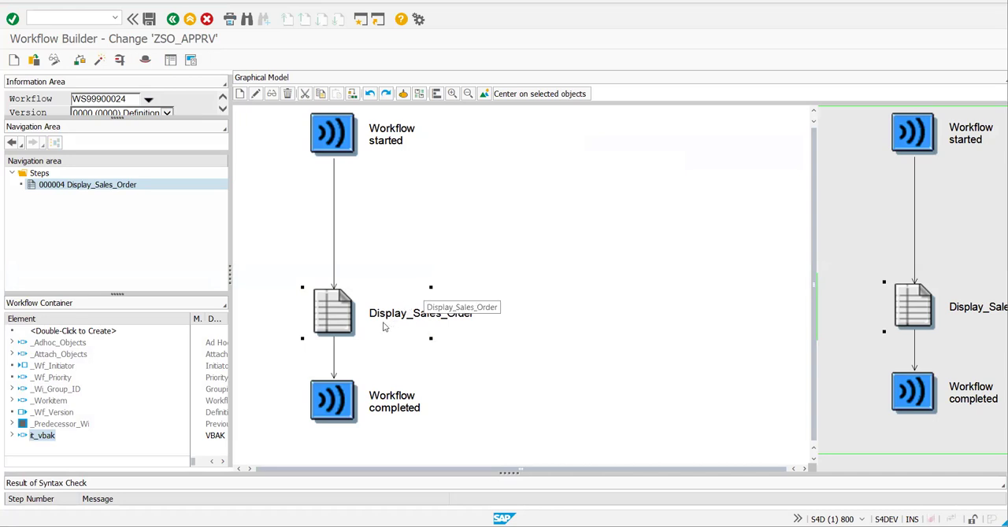
- Move the Display_Sales_Order step up in the workflow diagram, closer to Workflow started
drag(344, 309, 344, 239)
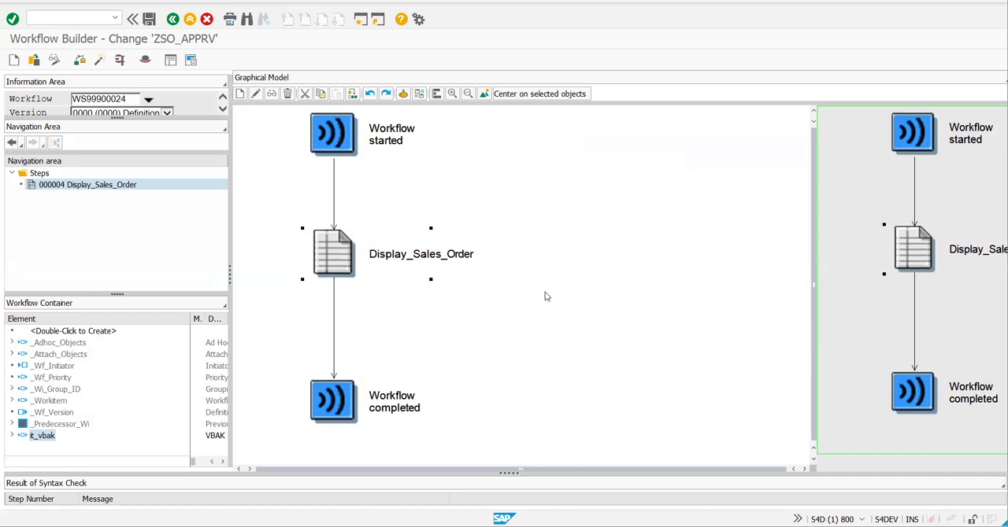
click(382, 301)
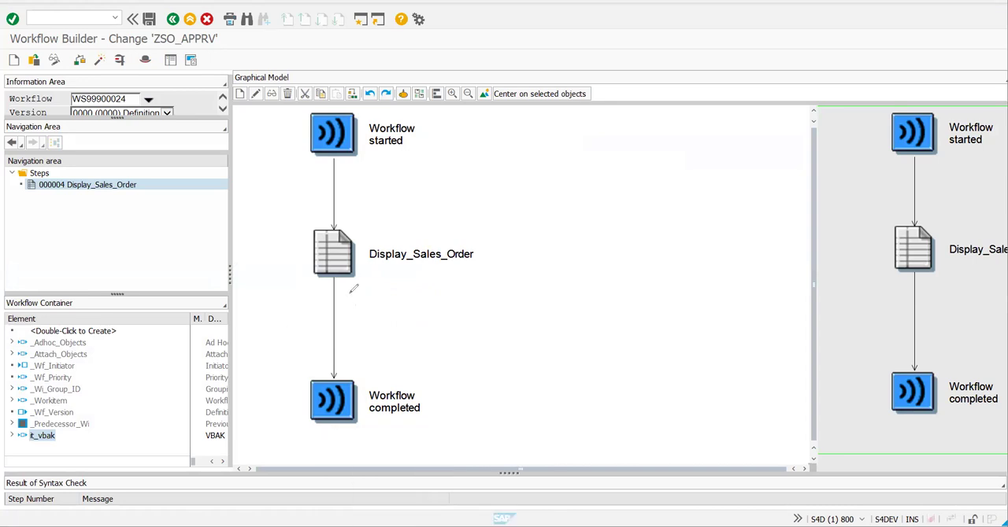
mouse_move(333, 301)
mouse_down()
mouse_move(339, 292)
mouse_move(338, 367)
mouse_move(360, 333)
mouse_move(367, 346)
mouse_move(342, 349)
mouse_move(364, 354)
mouse_move(321, 376)
mouse_up()
mouse_move(396, 324)
mouse_down()
mouse_move(361, 338)
mouse_move(413, 335)
mouse_up()
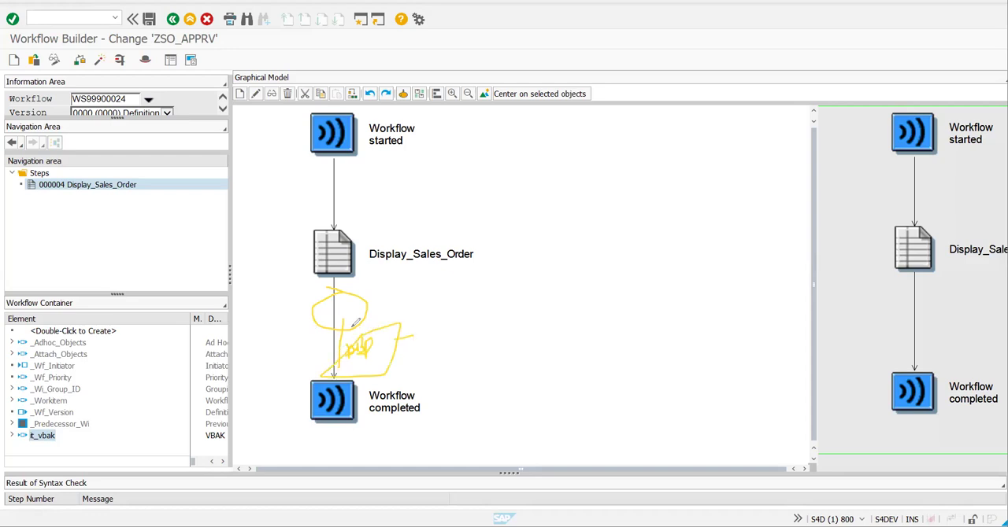
mouse_move(331, 318)
mouse_down()
mouse_move(290, 325)
mouse_move(292, 386)
mouse_move(270, 337)
mouse_up()
drag(342, 279, 337, 333)
drag(253, 398, 330, 288)
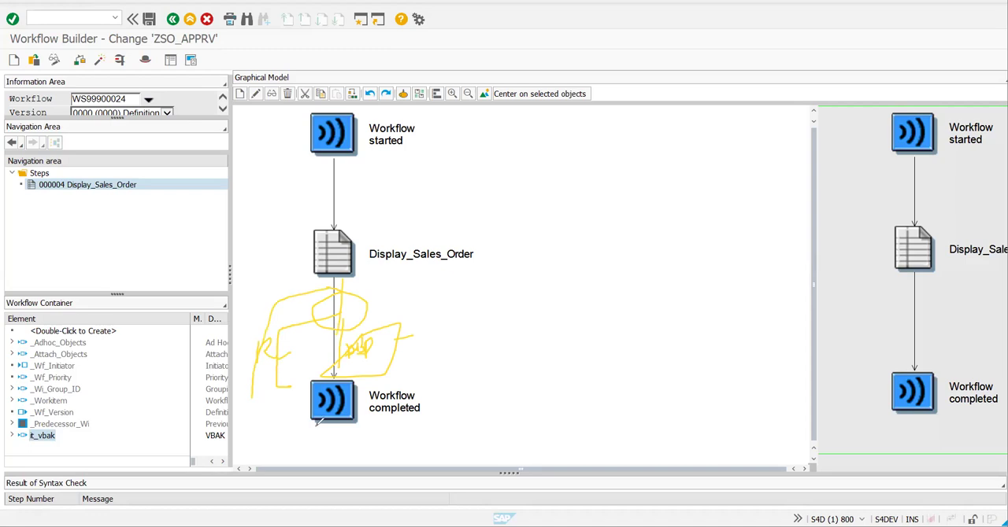
drag(251, 406, 292, 399)
click(130, 399)
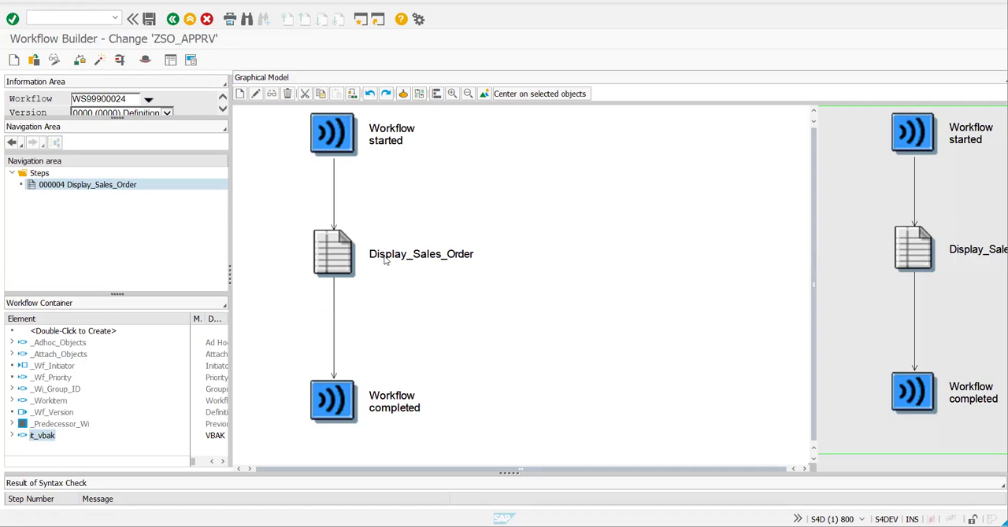
- Open the workflow test and select the VBELN field of it_vbak in the input data
click(120, 61)
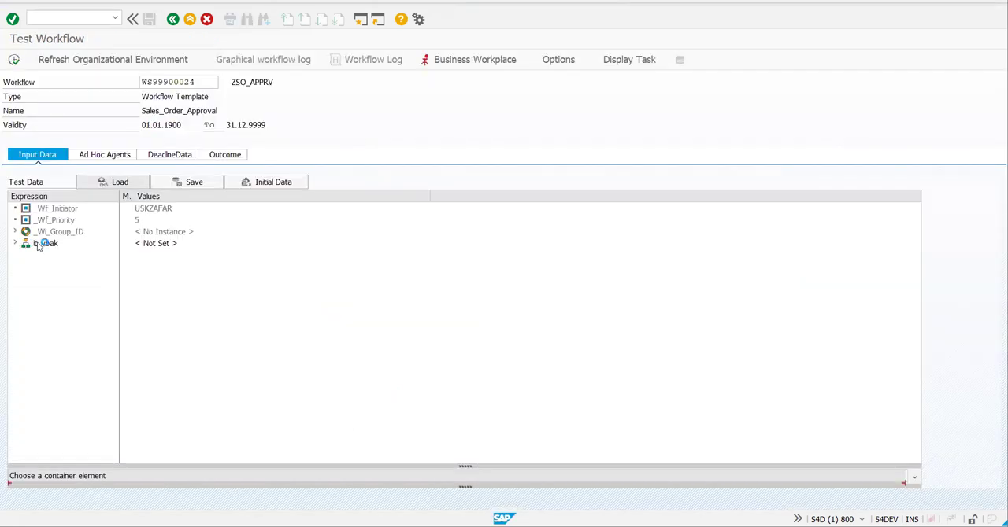
double_click(44, 244)
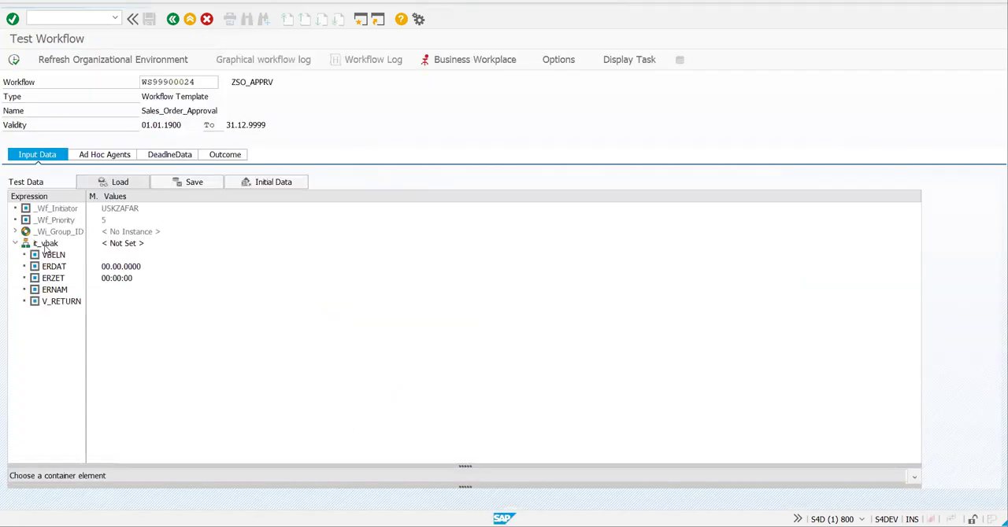
double_click(49, 254)
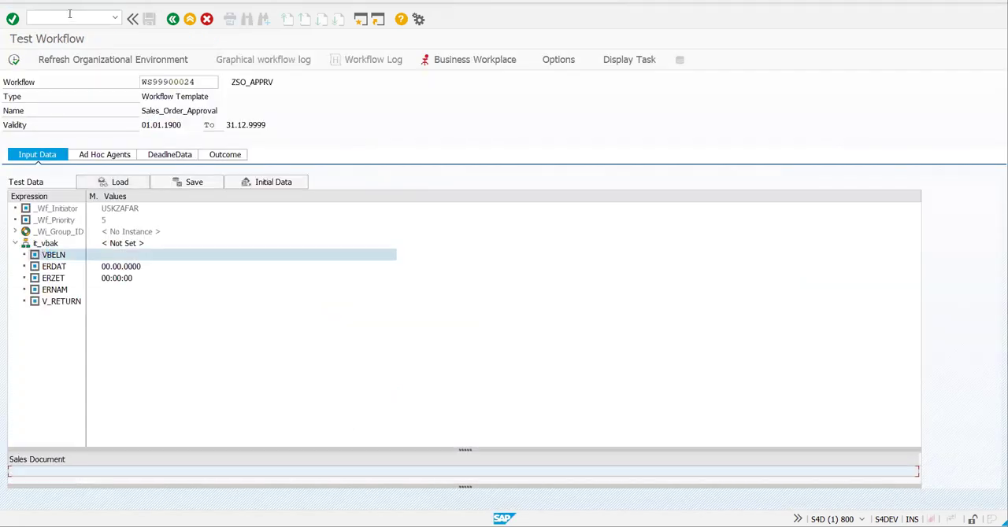
- List the VBAK table entries with SE16N in a new session and open the details of the third numbered sales document
text(/ose16n)
key(Return)
text(vn)
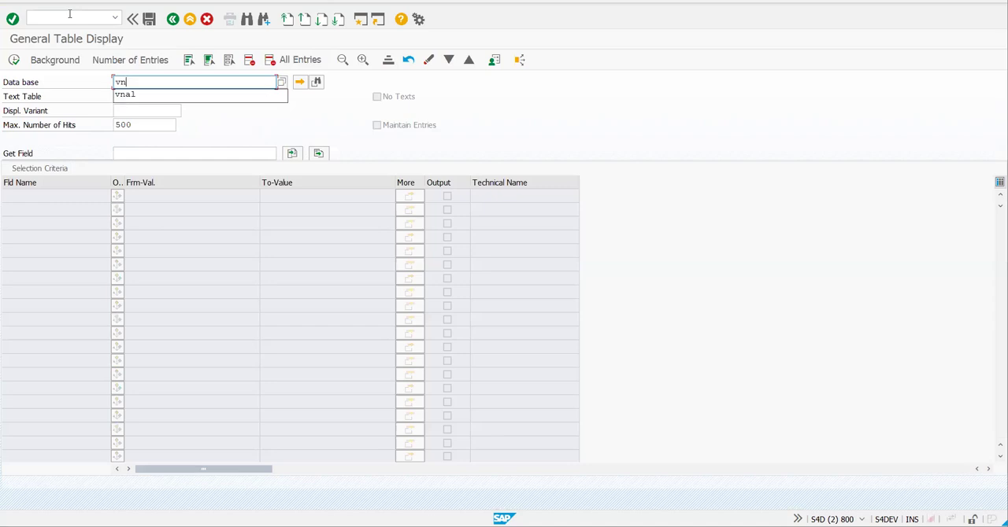
text(ak)
key(Return)
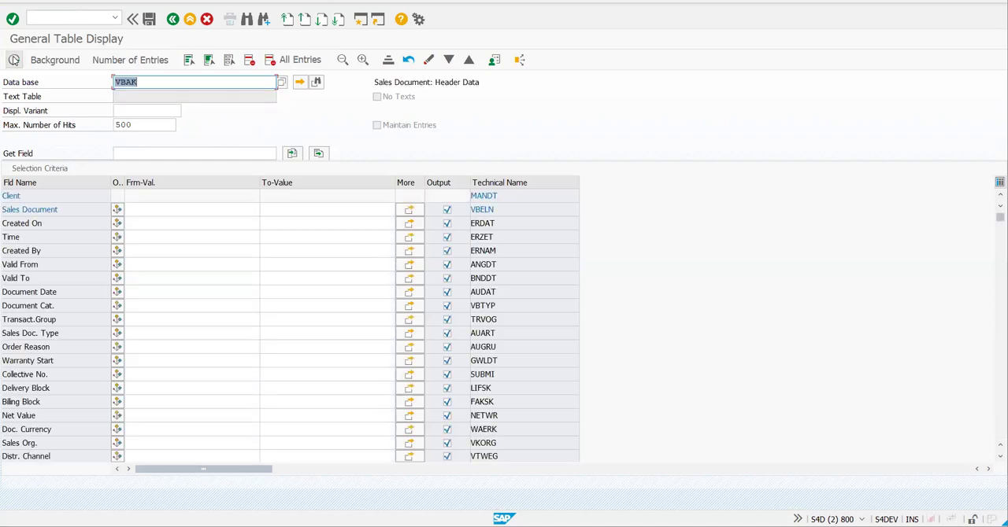
key(F8)
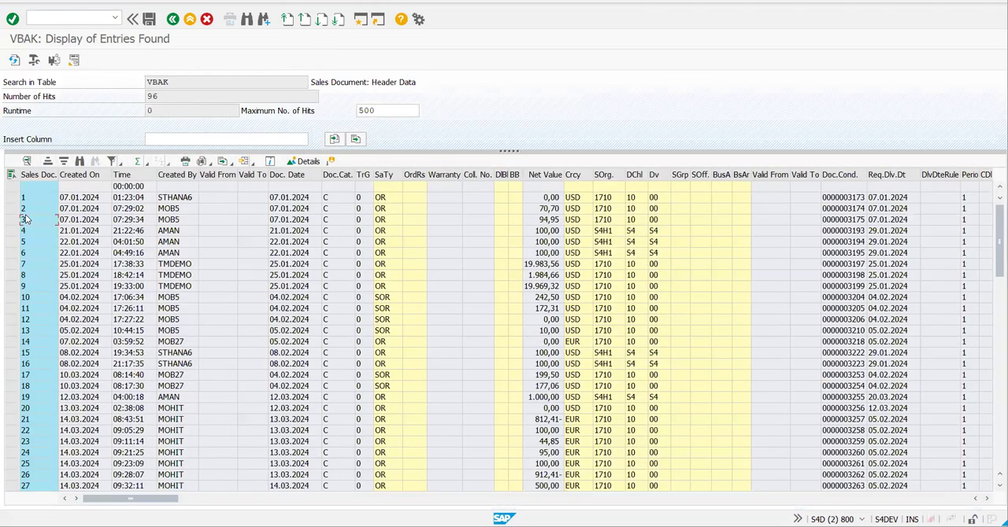
click(308, 161)
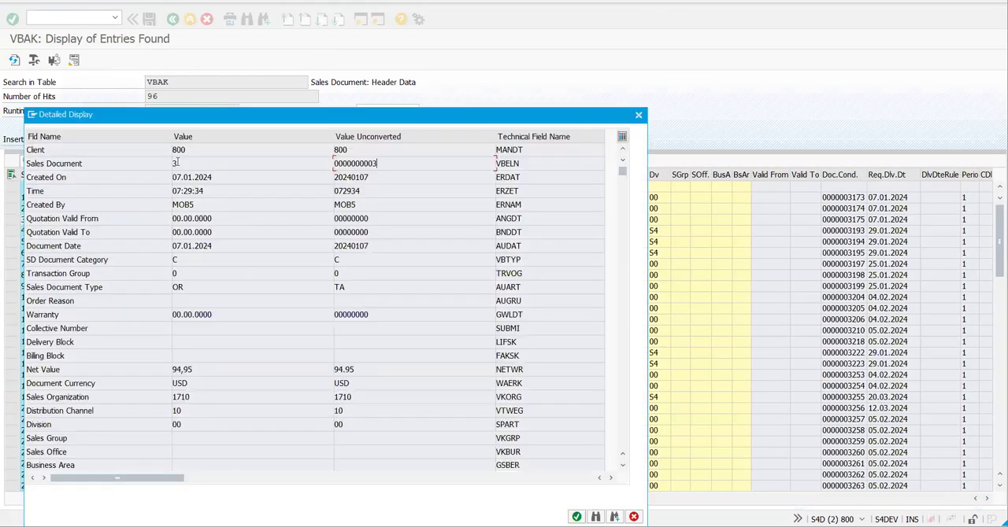
- Back in the workflow test session, enter the sales document number for VBELN and execute the workflow test
key(alt+Tab)
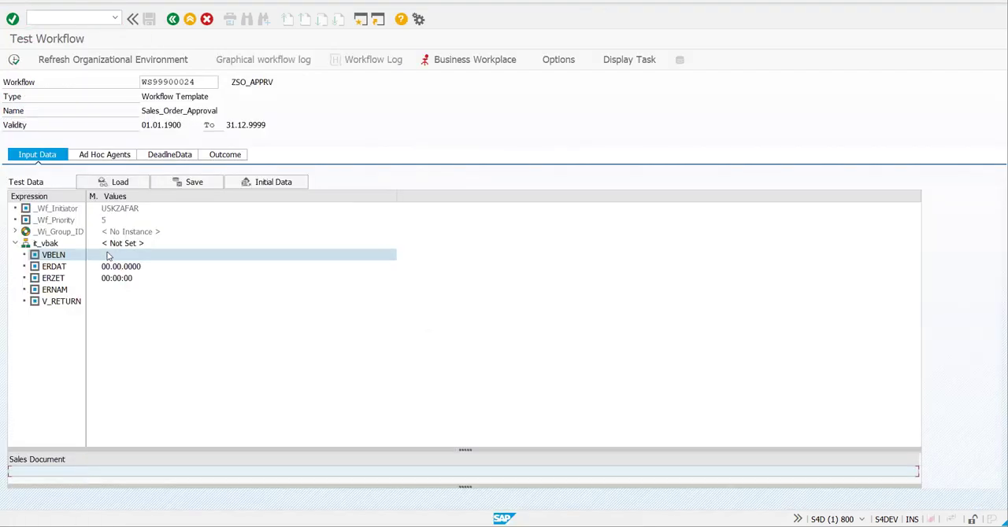
click(75, 472)
text(3)
key(Return)
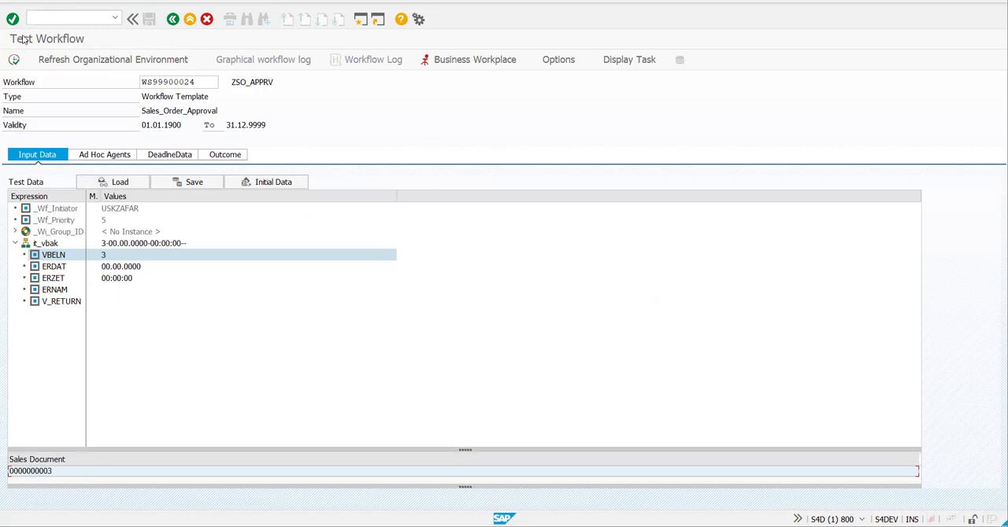
click(26, 52)
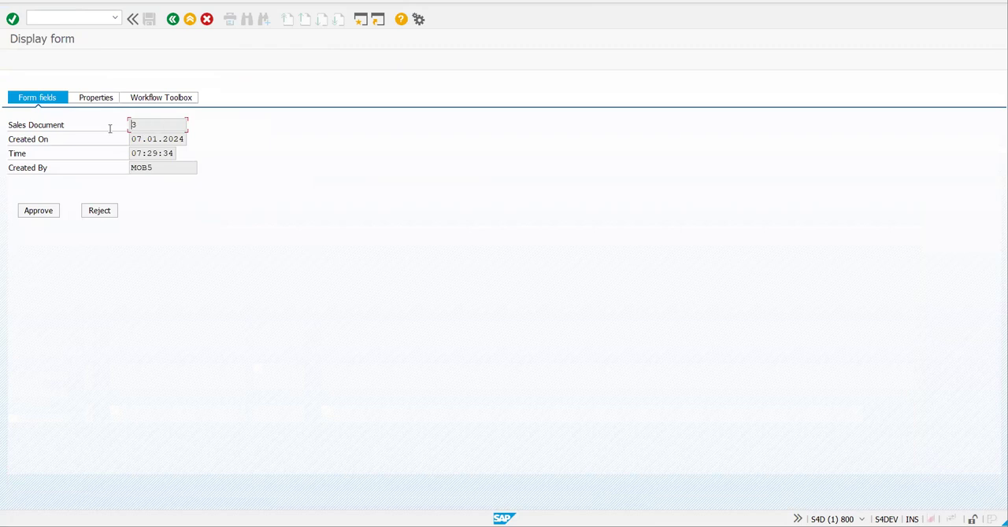
click(81, 173)
click(71, 226)
click(43, 212)
click(38, 212)
- Capture the Display form screen as a screenshot and paste it onto slide 19 of the PowerPoint presentation
key(super+shift+s)
drag(575, 220, 637, 263)
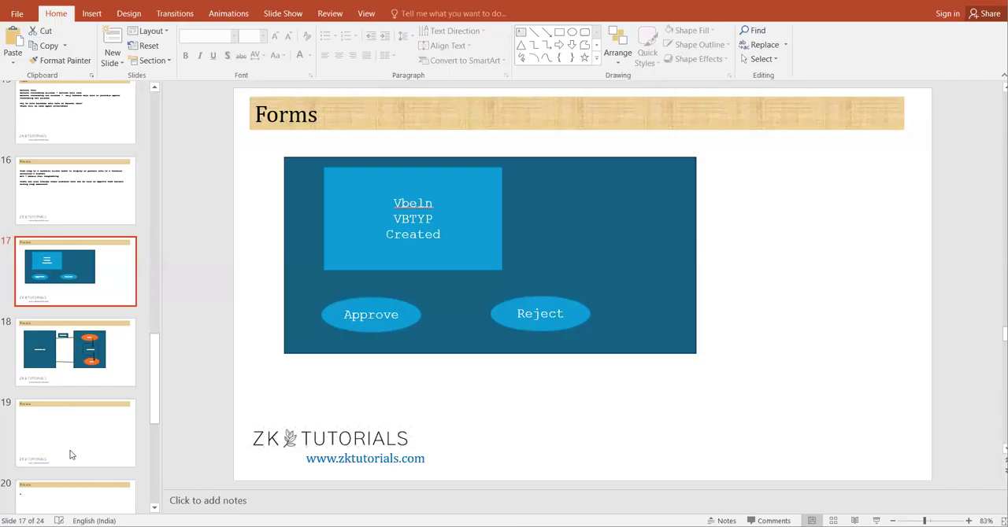
click(127, 423)
key(ctrl+v)
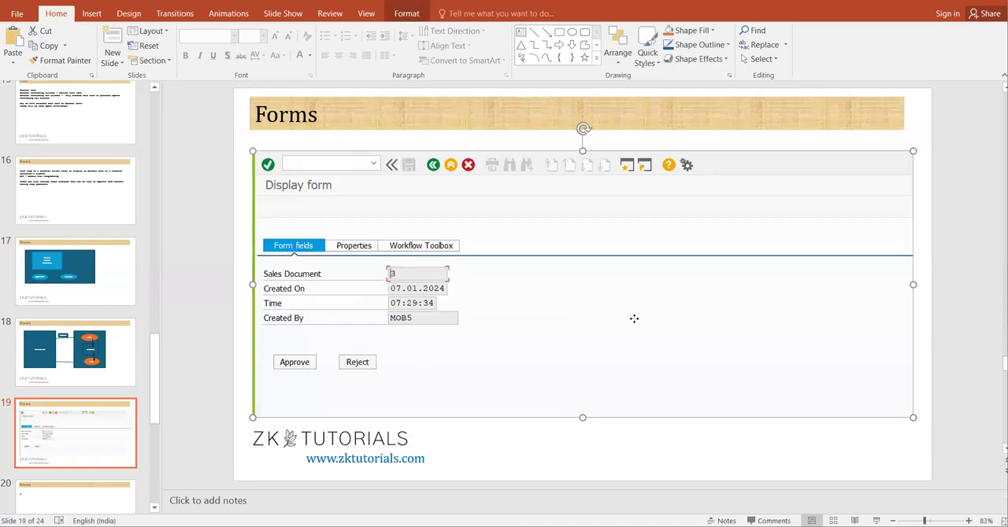
- Switch back to SAP, leave the displayed form and the workflow test, and make ZSO_APPRV editable in the Workflow Builder
drag(628, 301, 623, 351)
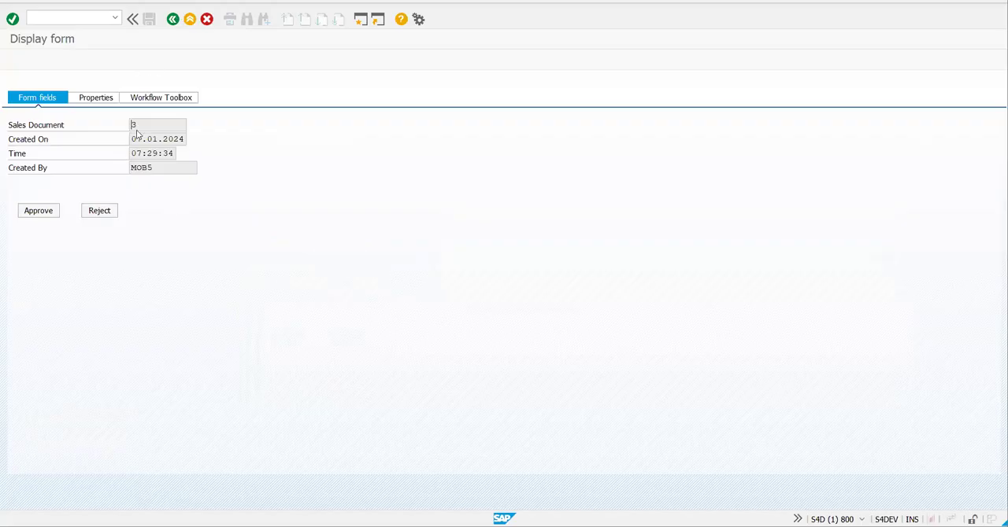
click(174, 19)
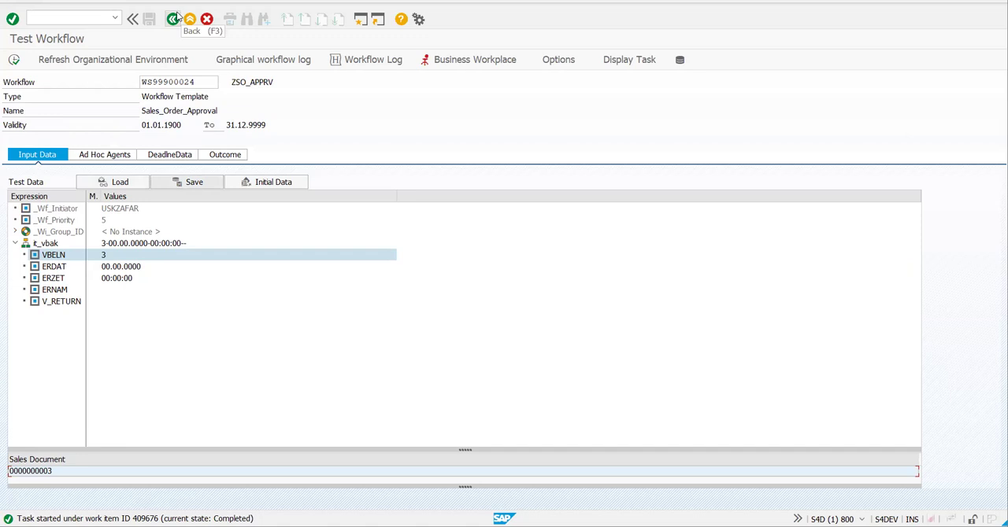
click(178, 17)
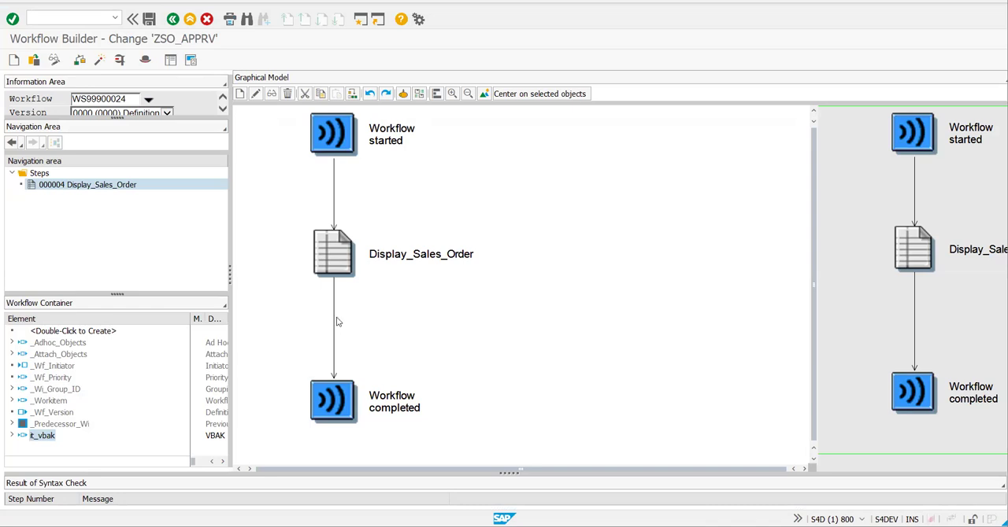
click(55, 61)
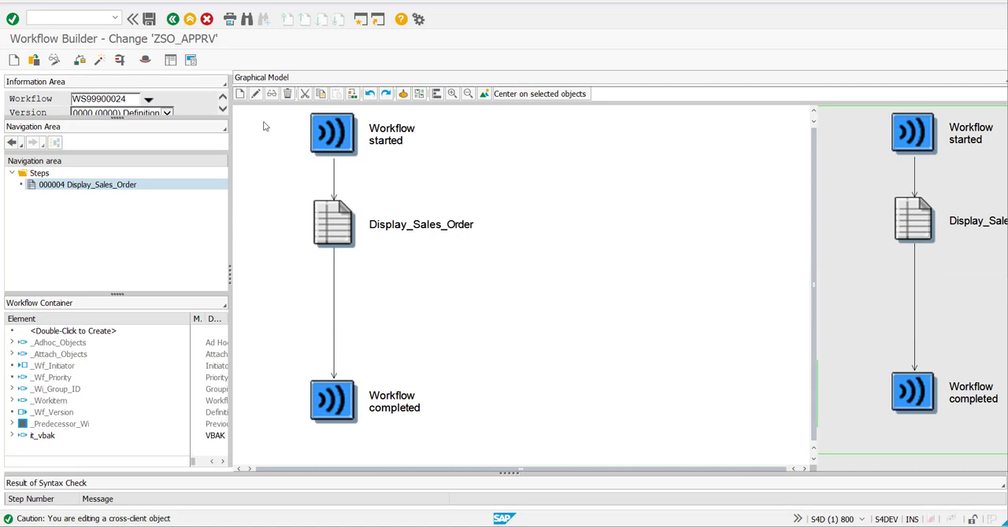
click(242, 94)
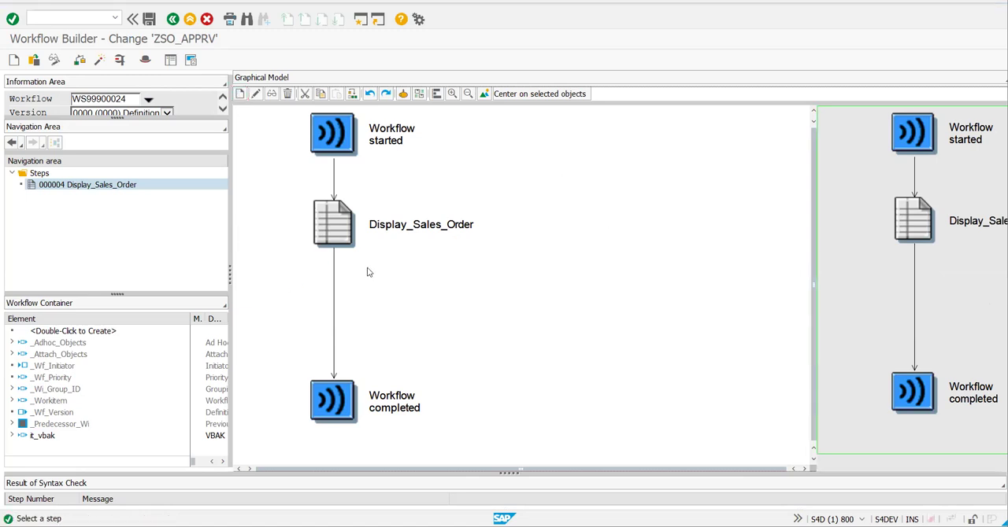
click(335, 289)
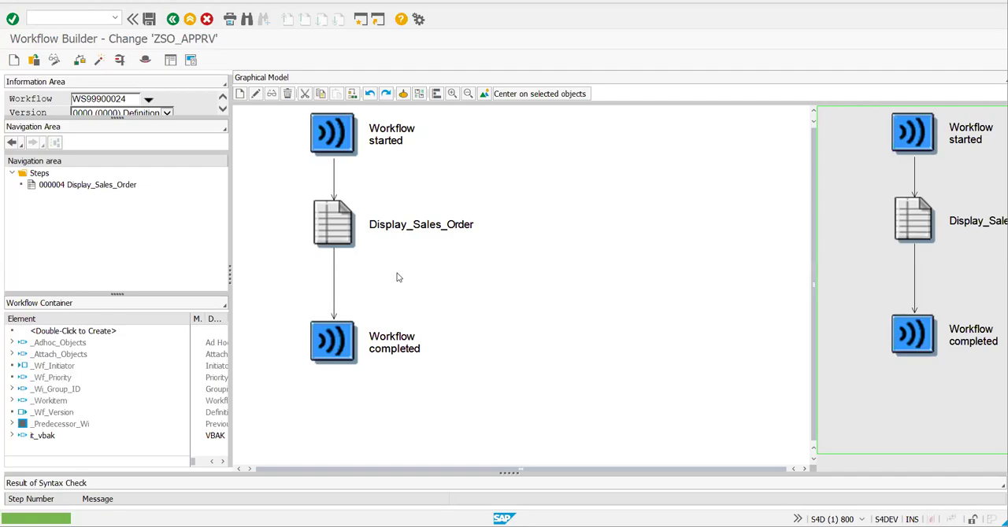
click(335, 270)
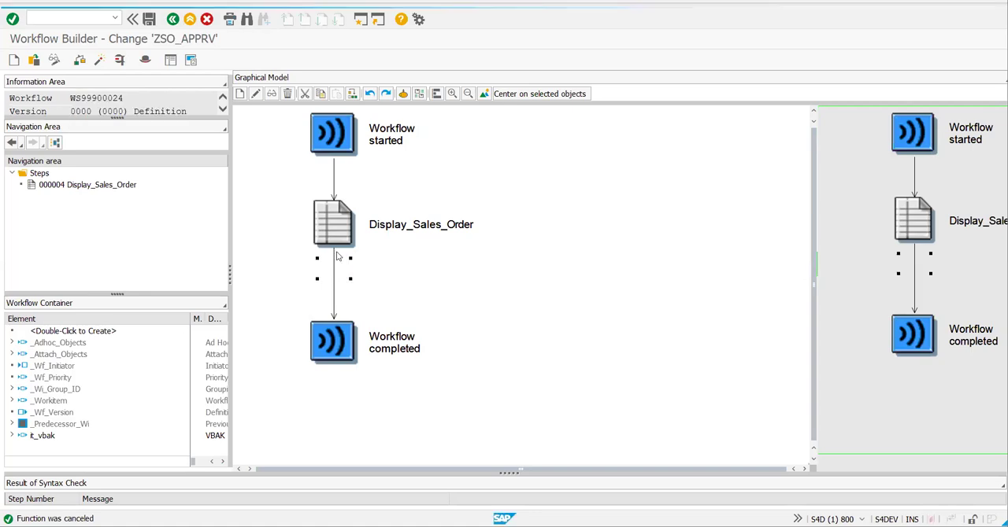
click(257, 91)
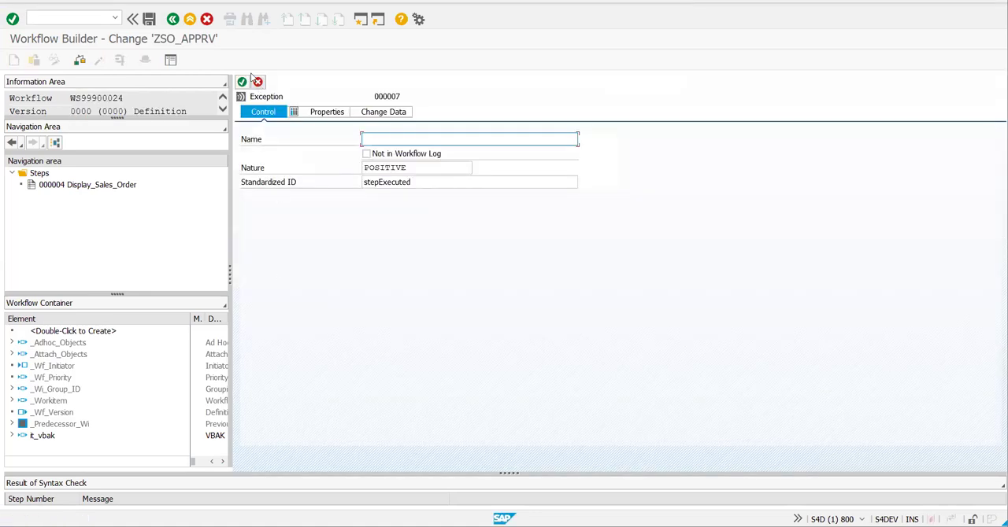
click(257, 82)
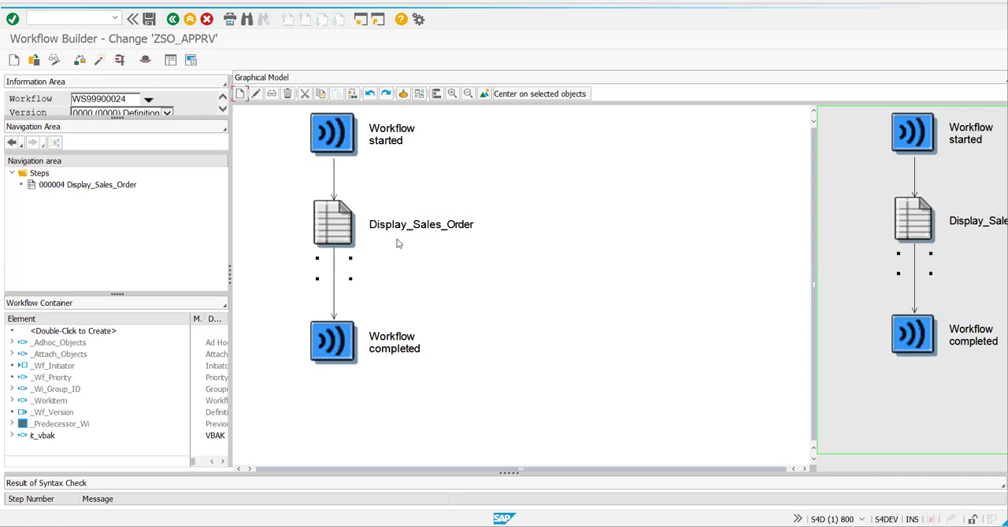
- Insert a Condition step after Display_Sales_Order in the workflow
double_click(357, 249)
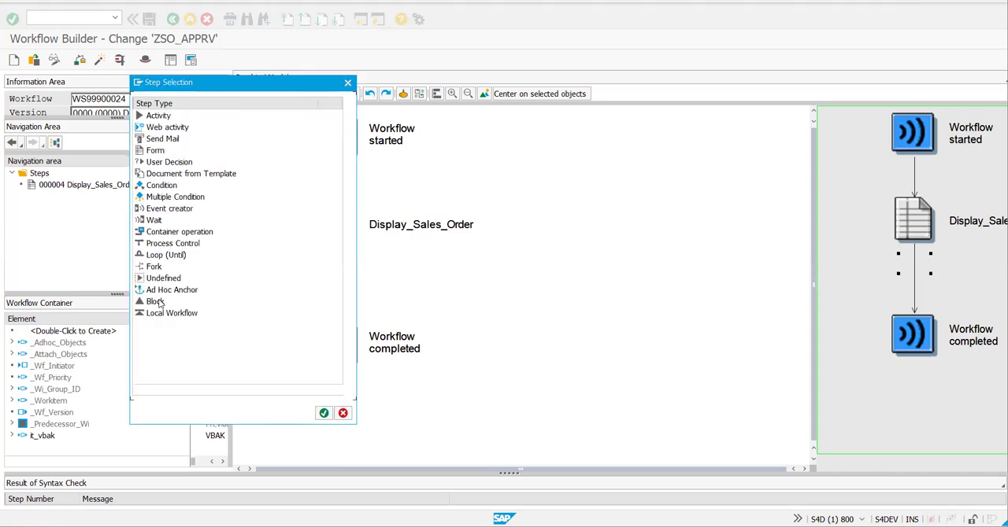
click(160, 185)
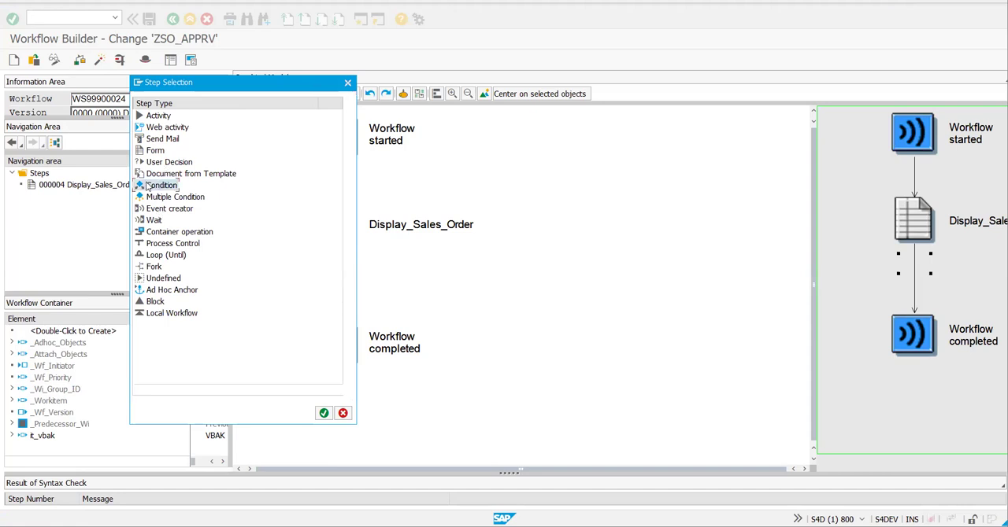
click(323, 413)
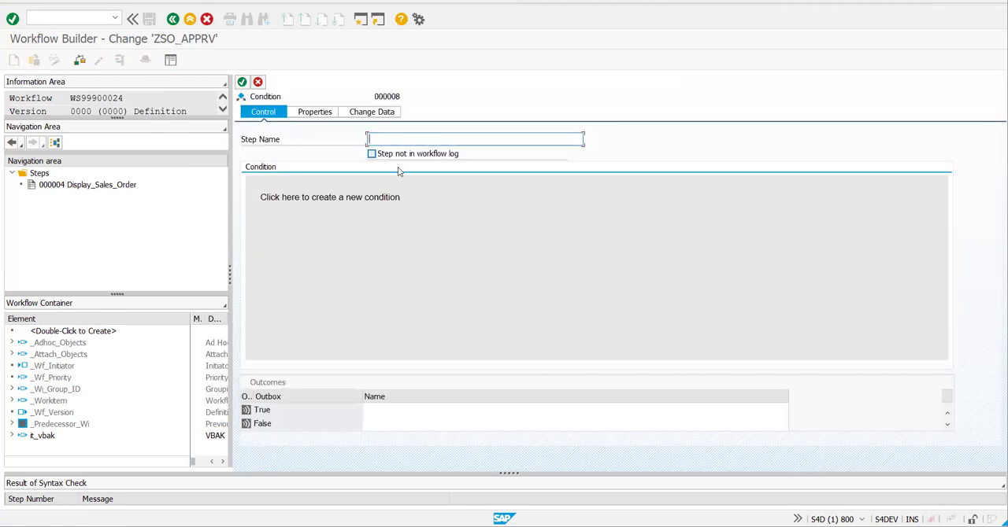
- Name the condition step Check_SalesOrder_ApprRej
click(402, 158)
click(395, 137)
text(Check_SalesOrder_ApprRej)
key(Return)
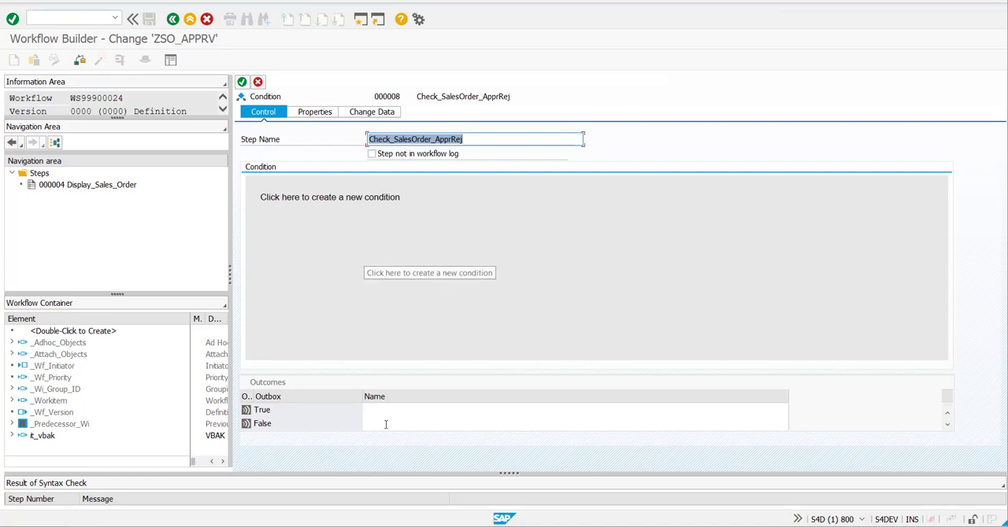
- Name the condition's True outcome Approved and its False outcome Rejected
key(Tab)
text(Approved)
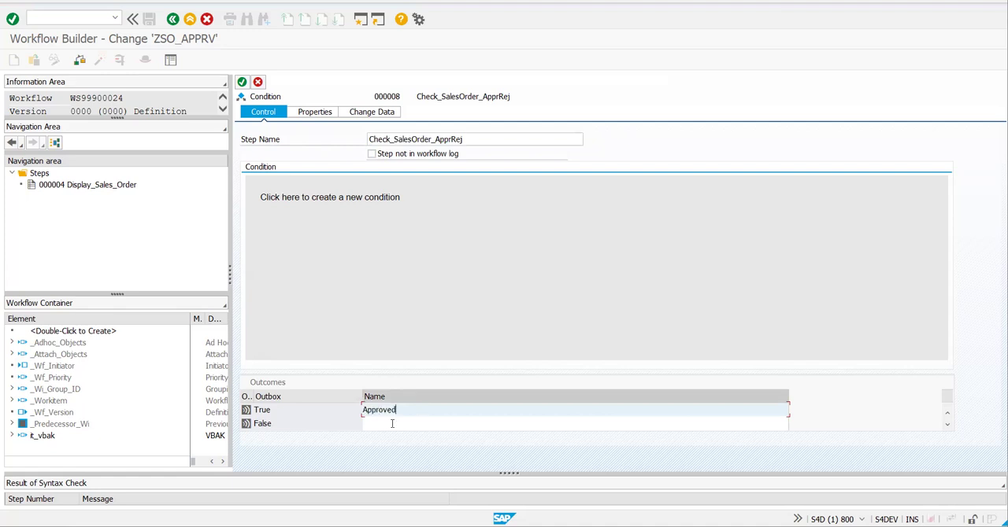
click(390, 424)
text(Rejected)
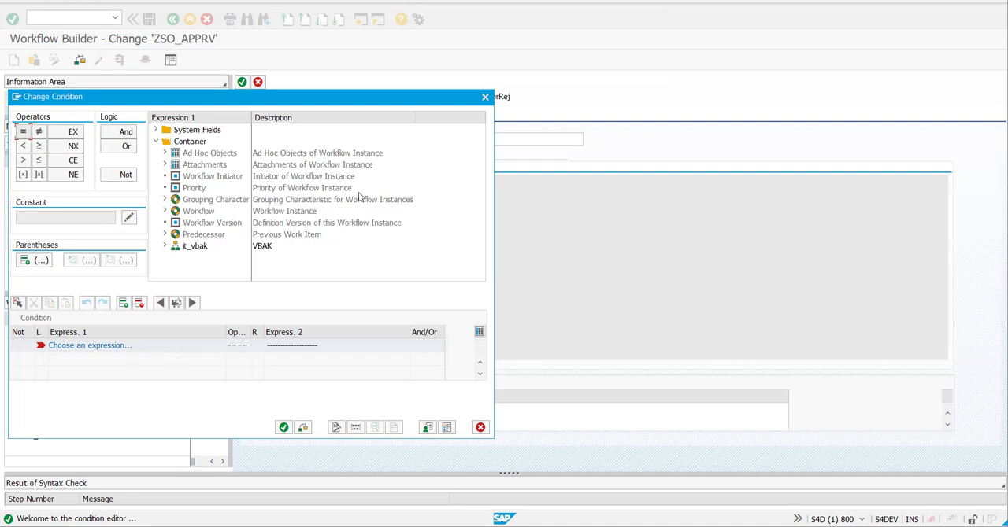
- Open the condition editor and choose the Indicator field of it_vbak as the first expression
click(166, 246)
scroll(227, 253, down, 1)
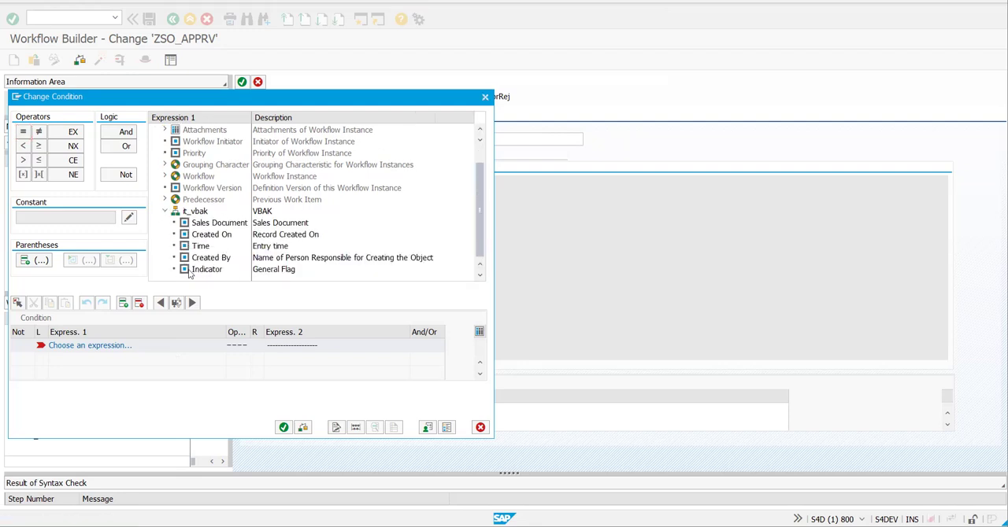
click(192, 272)
click(188, 213)
click(203, 270)
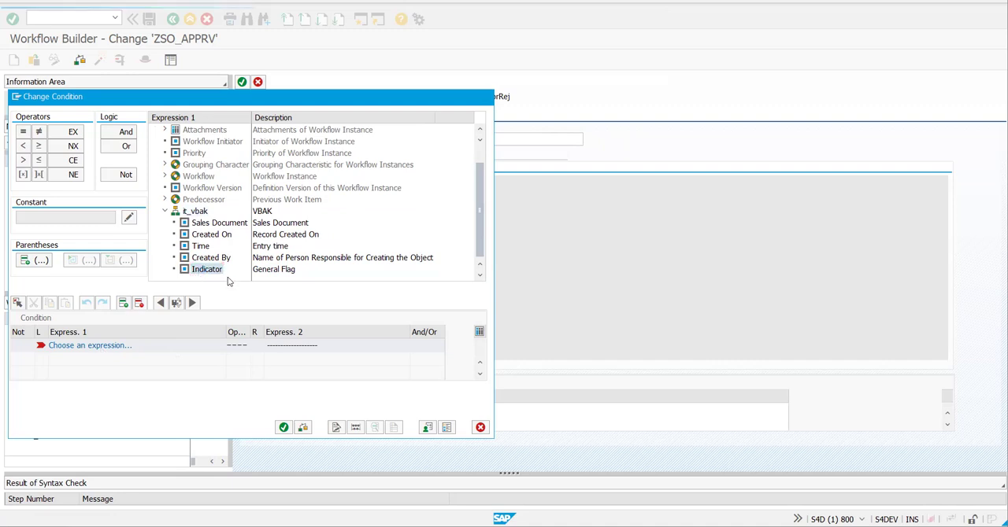
right_click(197, 271)
click(227, 280)
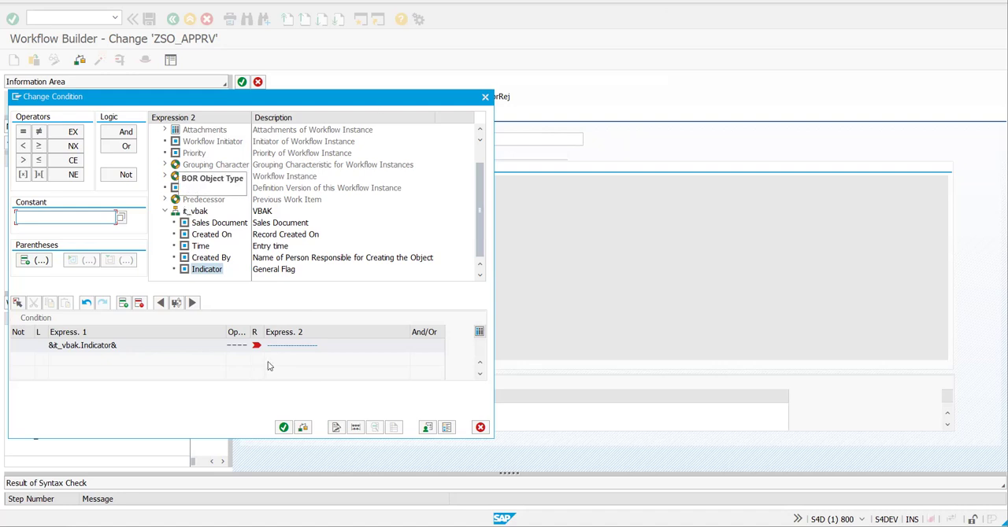
- Complete the condition with the equals operator and the constant X as the second expression
click(242, 345)
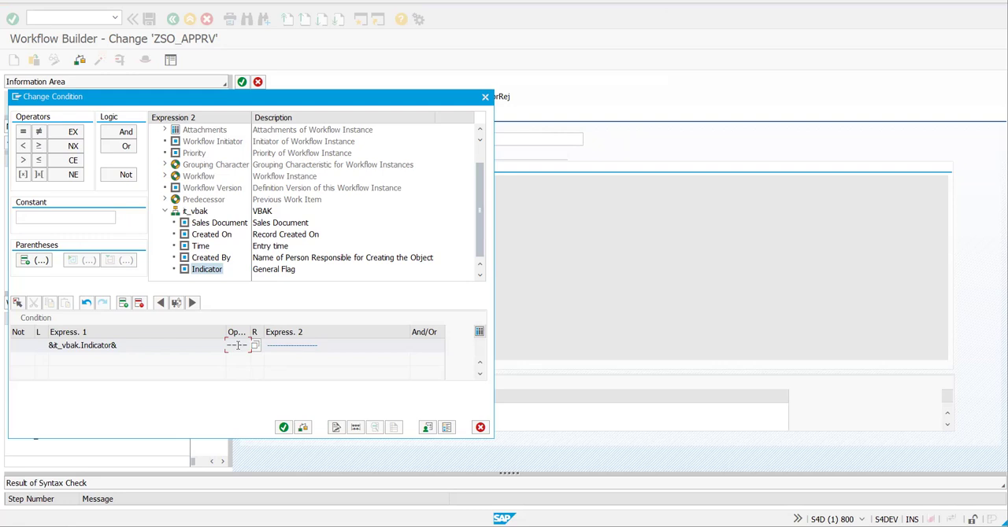
click(24, 132)
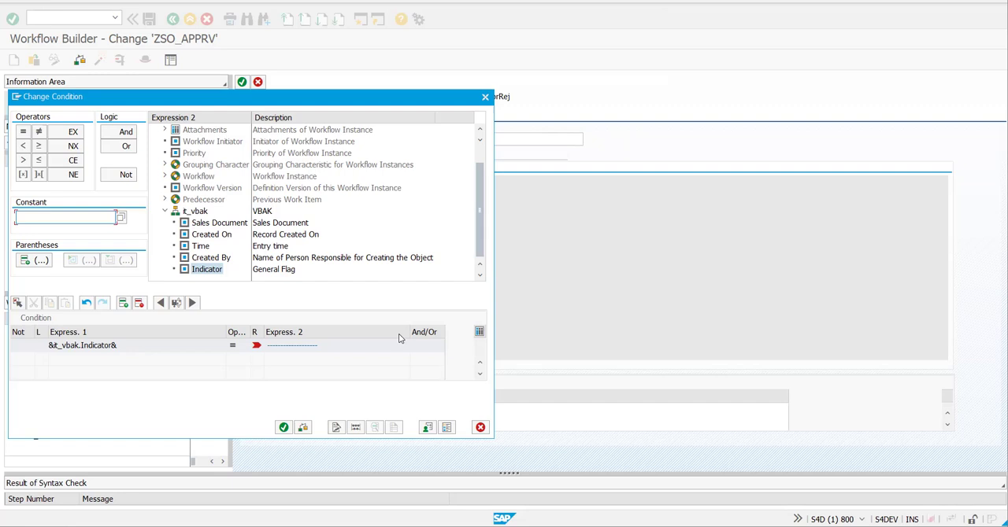
click(438, 361)
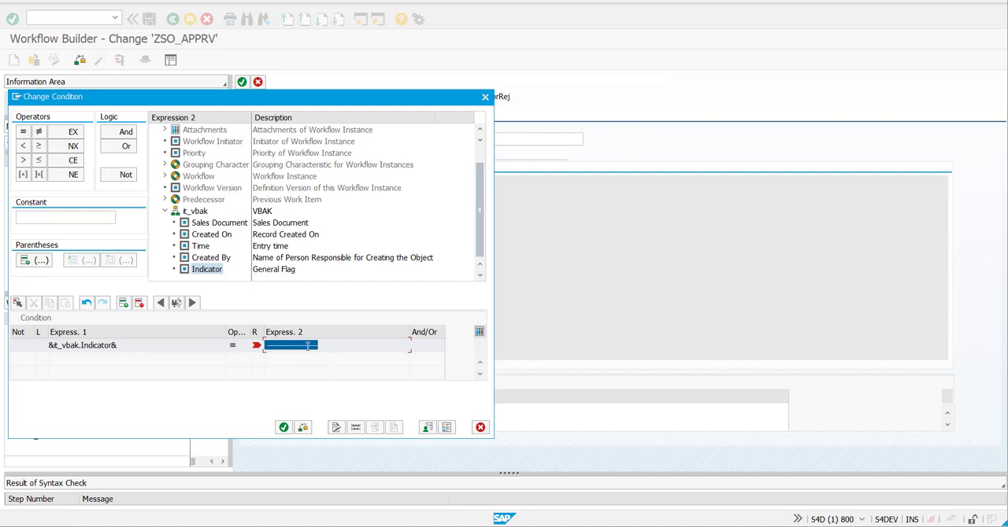
click(353, 350)
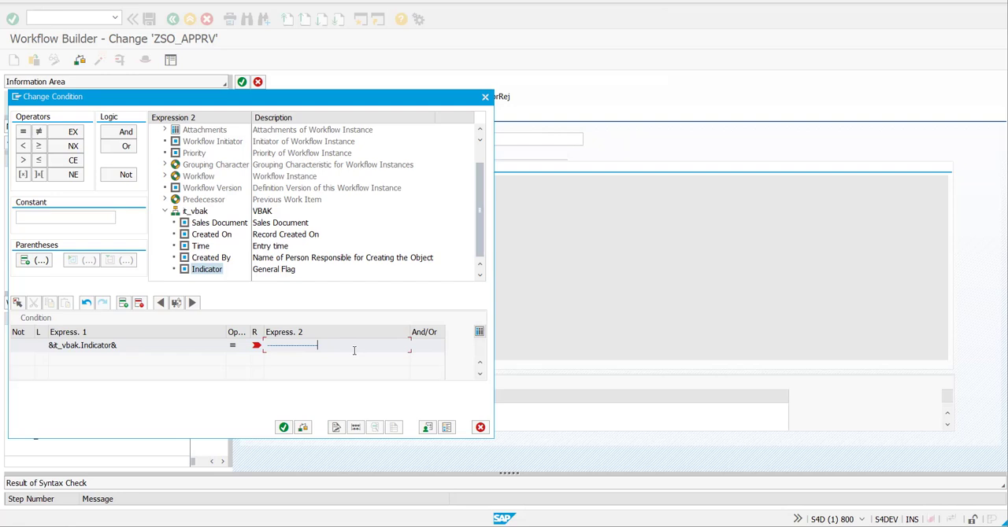
click(93, 219)
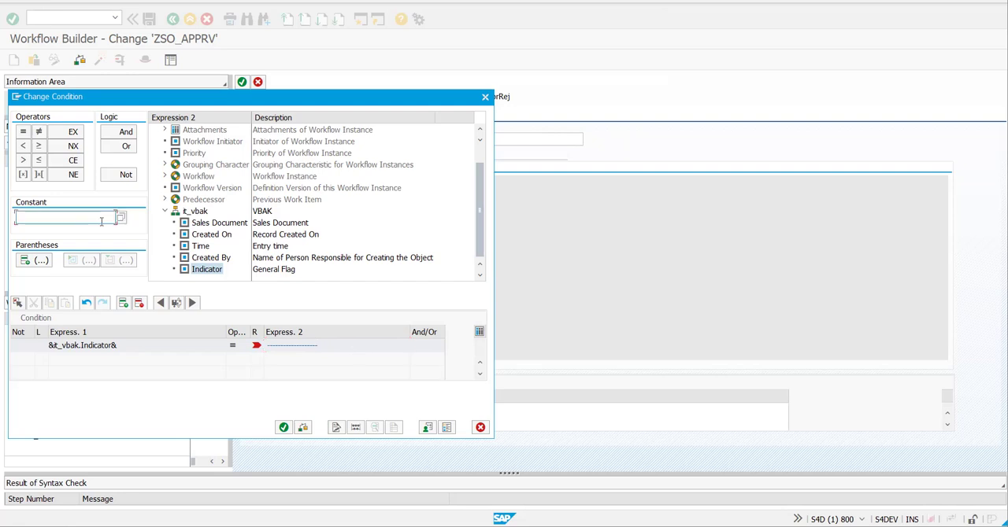
text(X)
key(Return)
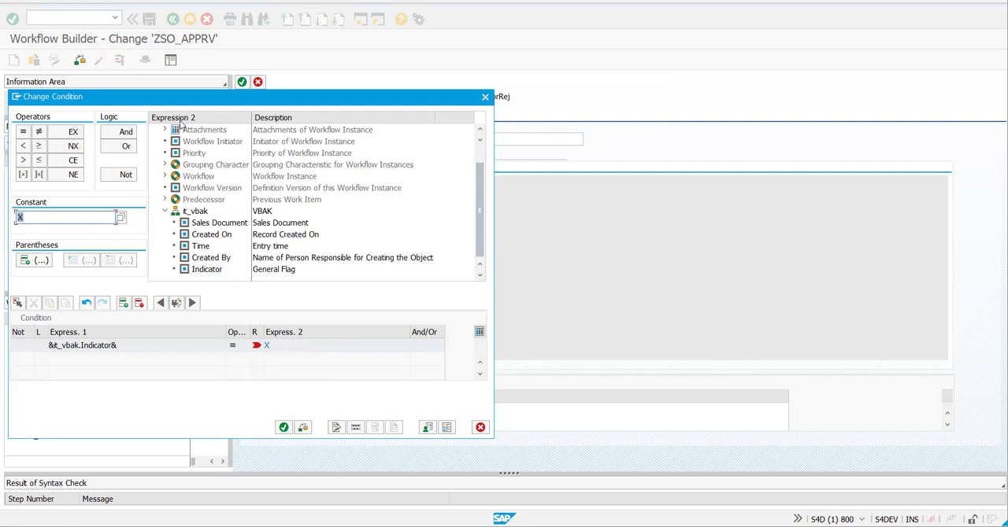
- Confirm the it_vbak Indicator condition and transfer the Check_SalesOrder_ApprRej step to the workflow
click(206, 272)
right_click(206, 270)
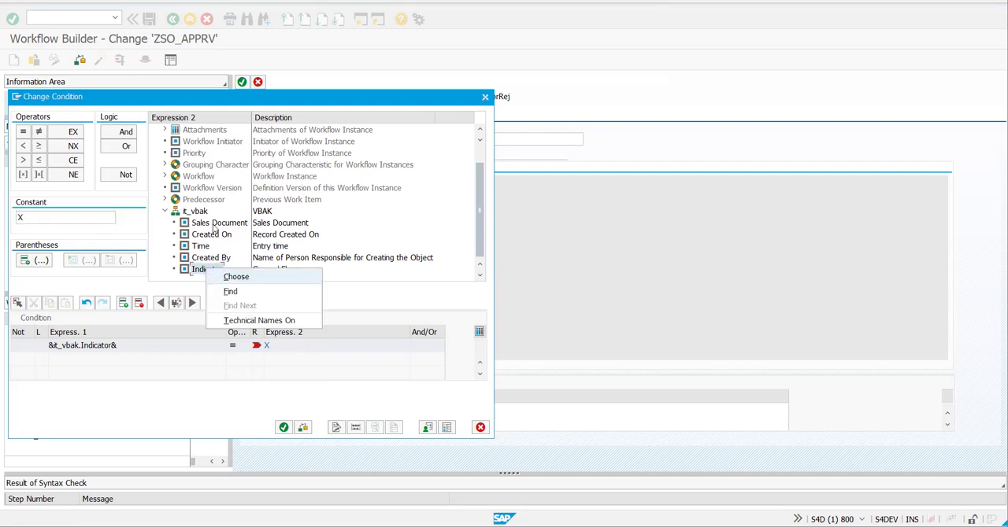
click(197, 289)
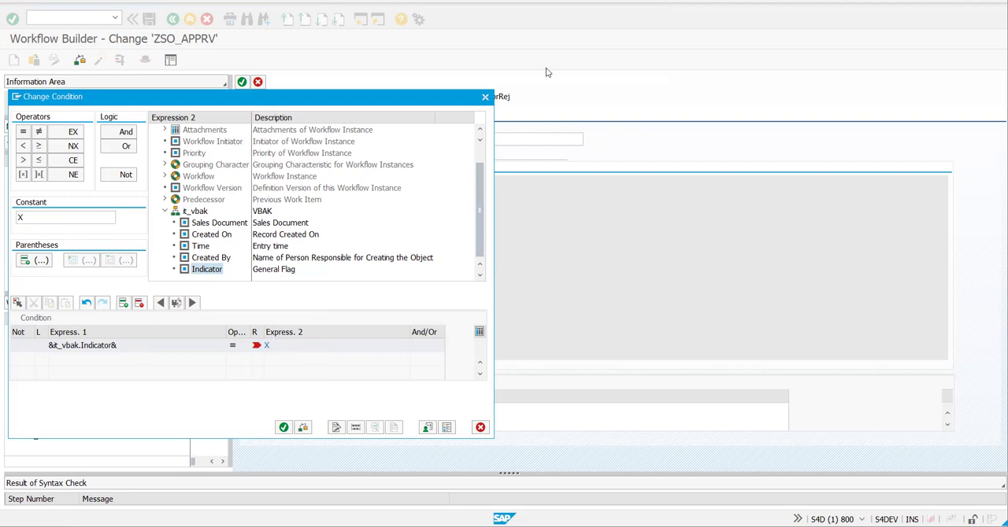
key(alt+Tab)
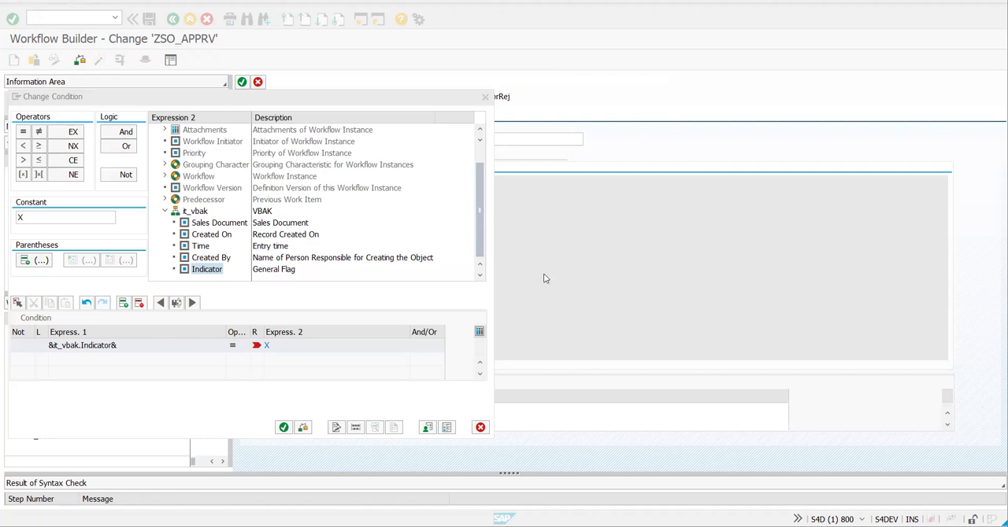
click(283, 428)
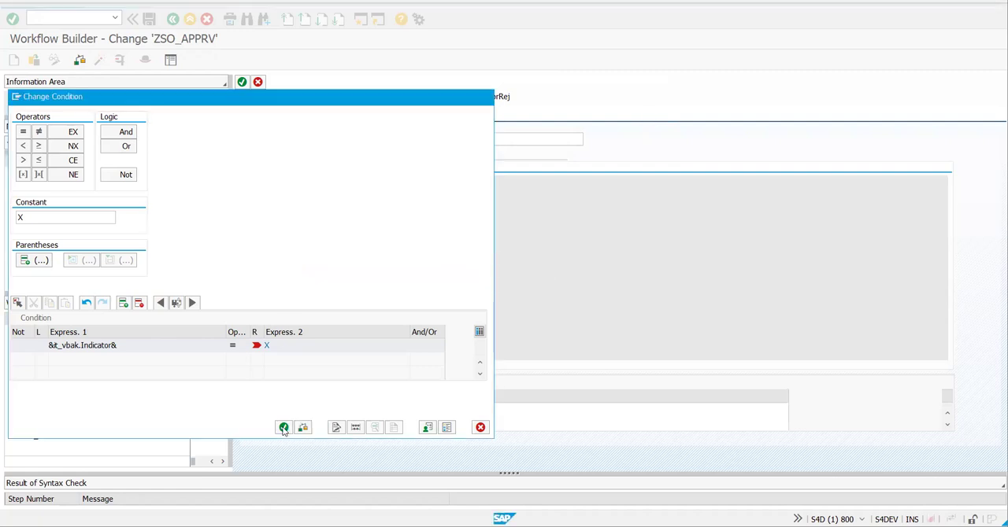
click(283, 427)
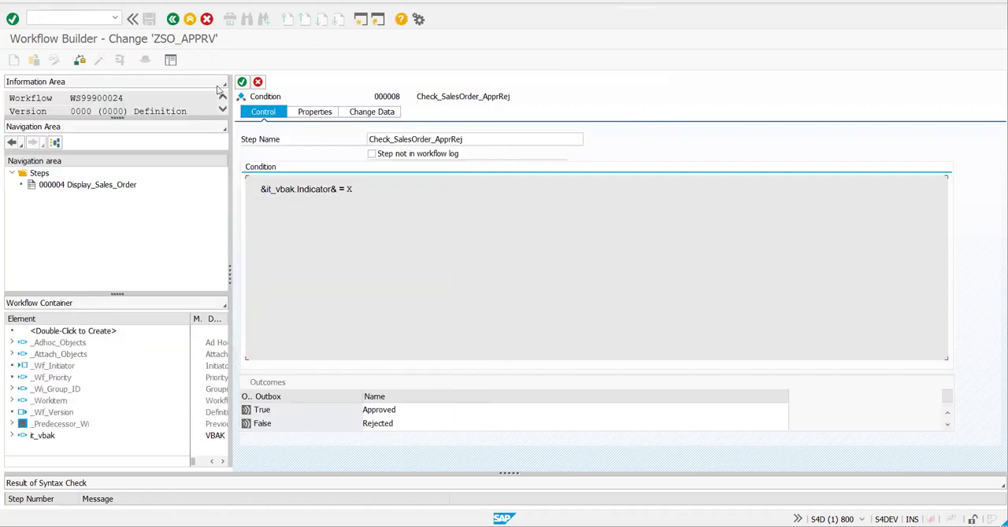
click(243, 84)
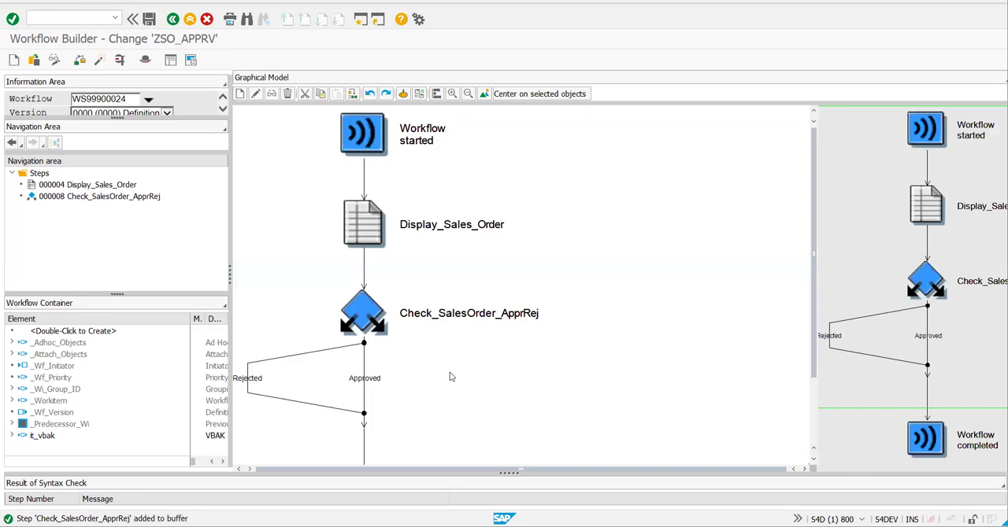
- Insert a Send Mail step in the Approved branch of Check_SalesOrder_ApprRej
click(346, 384)
click(246, 374)
click(369, 372)
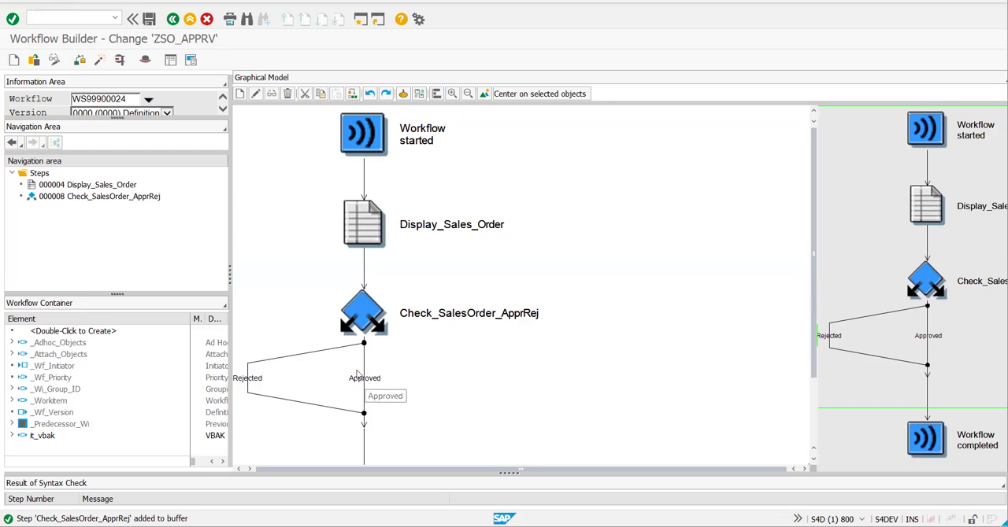
click(364, 380)
click(241, 93)
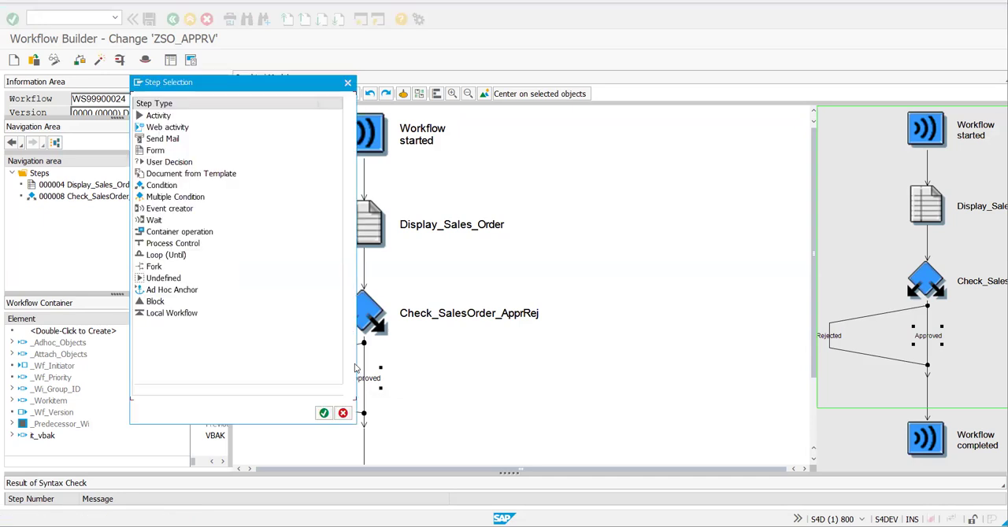
click(162, 140)
click(342, 413)
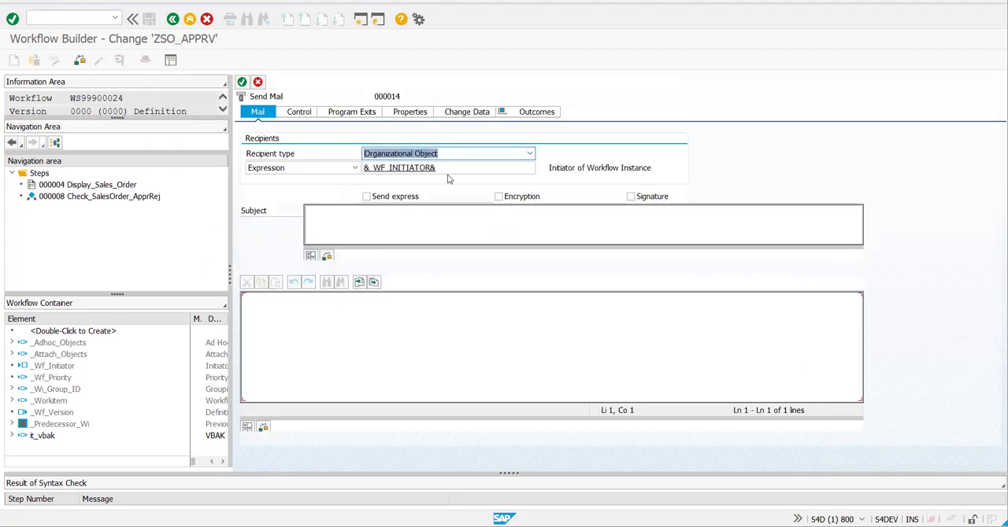
- Set the subject of the Approved branch's mail to "Sales Order Approved"
click(445, 168)
drag(445, 168, 354, 172)
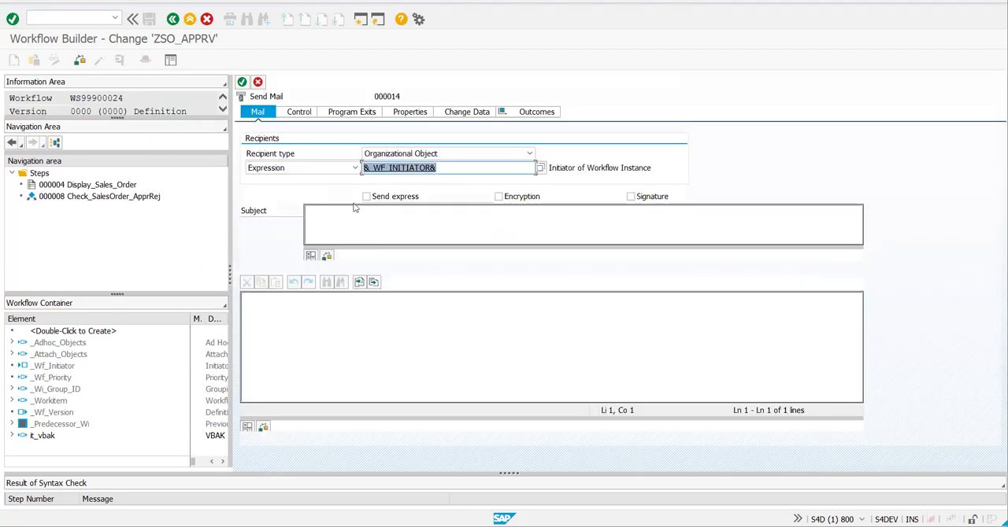
click(365, 227)
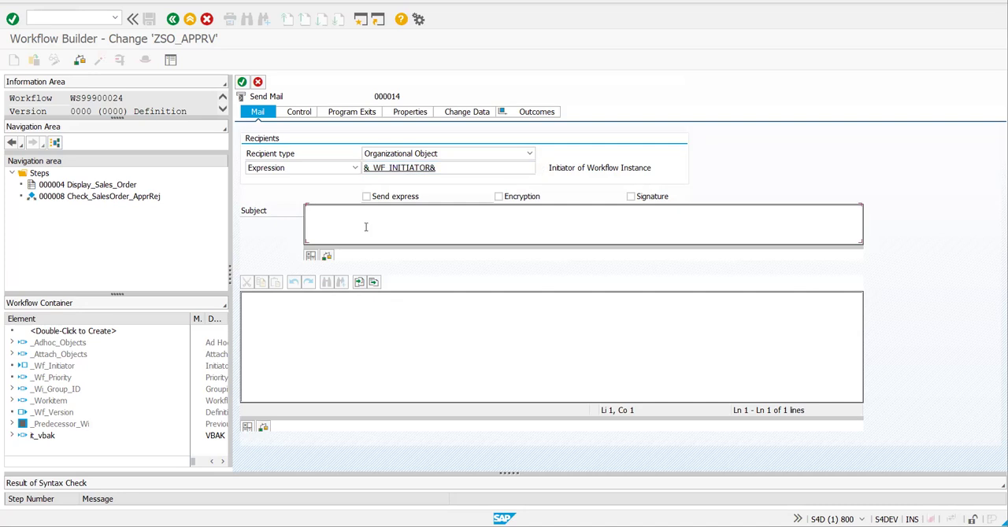
text(Sales Order Approved)
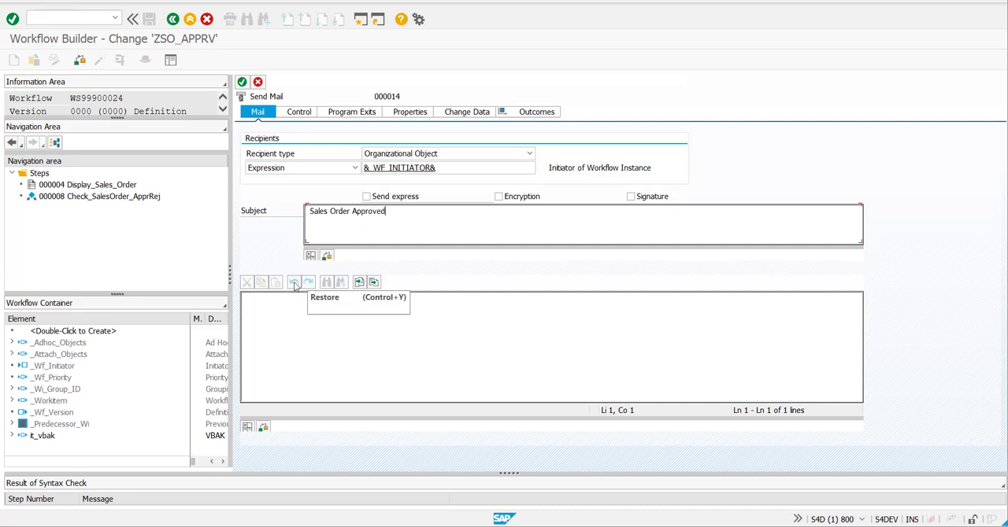
- Write the approval mail's body: "Hi,", "Your sales order has been approved." and the closing "Thanks & Regards" with ZK Tutorials beneath
click(394, 319)
text(H)
text(i Team)
text(,)
key(BackSpace)
key(BackSpace)
key(BackSpace)
key(BackSpace)
key(BackSpace)
key(BackSpace)
key(BackSpace)
text(,)
key(Return)
key(Return)
text(S)
key(BackSpace)
text(Your sales order has been approved)
key(Return)
key(BackSpace)
text(.)
key(Return)
key(Return)
text(Thanks & Regards)
key(Return)
text(K)
text(K Tu)
text(ro)
text(ria)
text(ls)
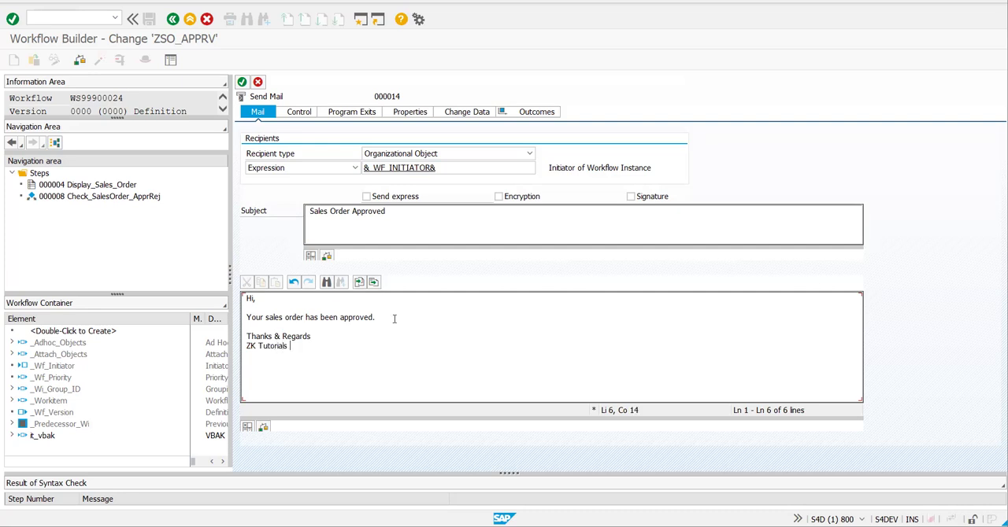
- Transfer the approval mail step to the workflow, naming its task zappr_sales in both abbreviation and name, and save it as a local object
click(242, 84)
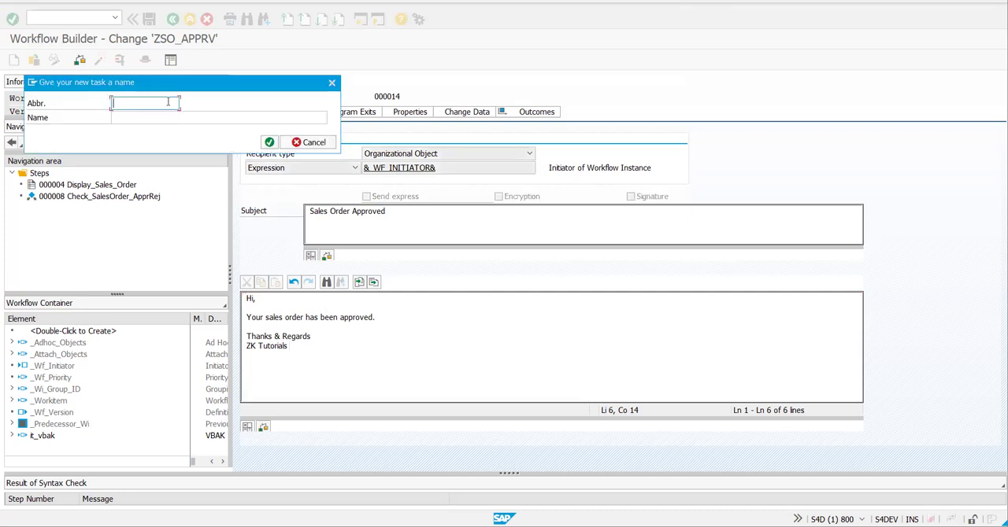
text(zappr_sales)
key(Tab)
text(zappr_sales)
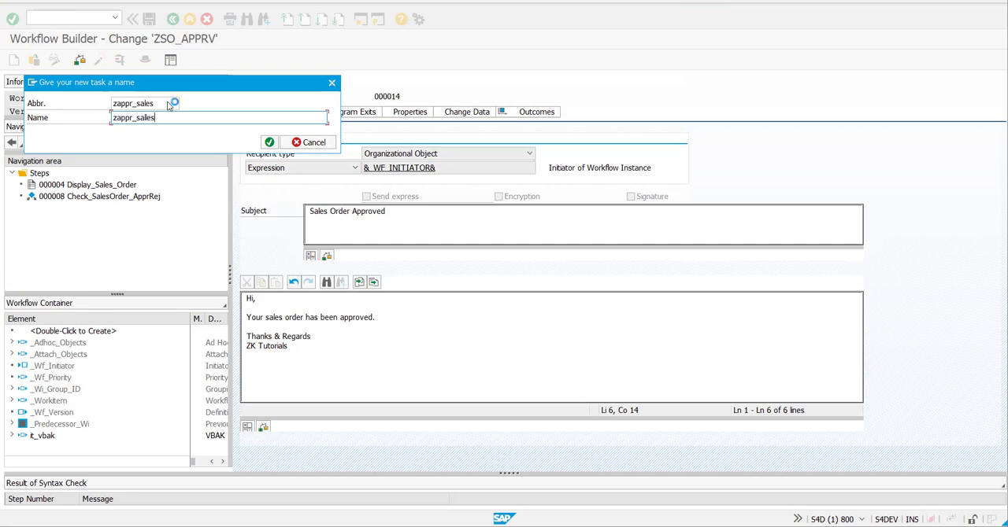
click(268, 143)
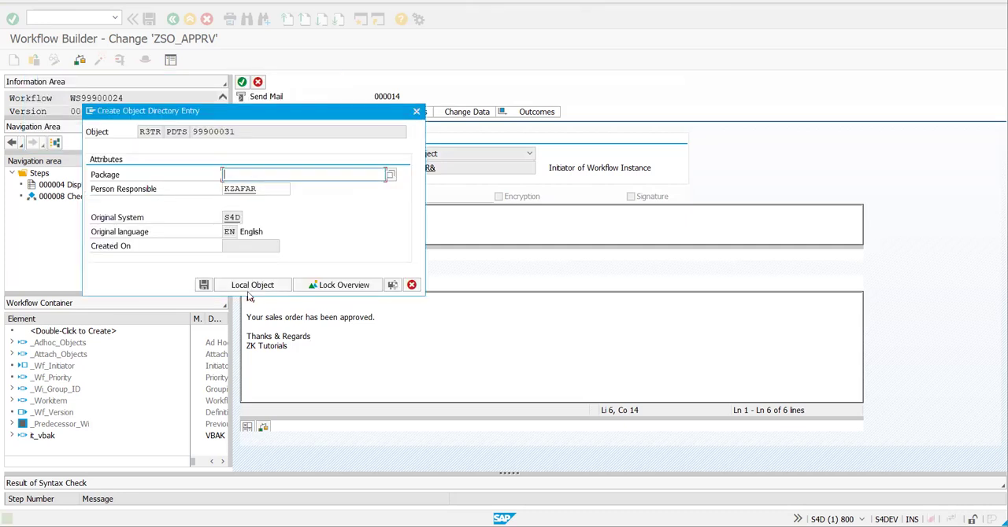
click(249, 291)
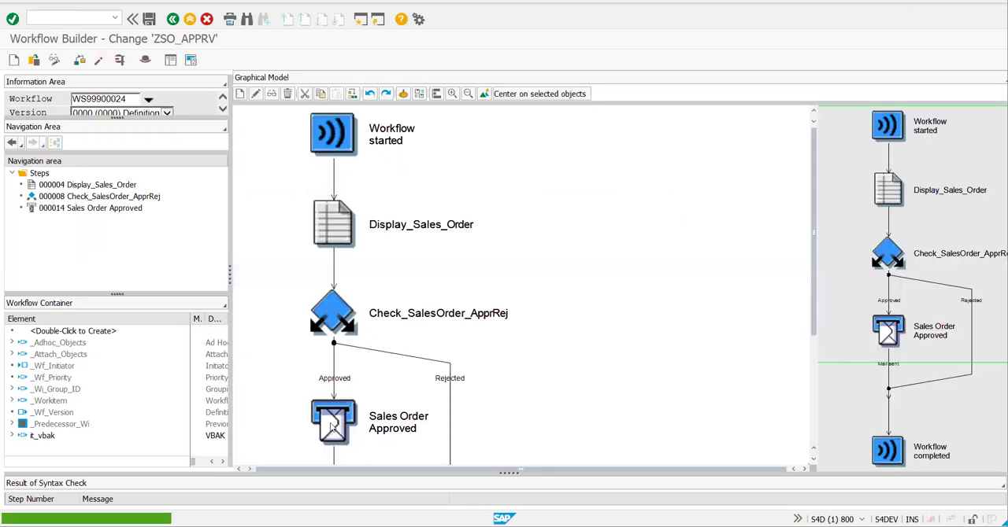
- Insert a Send Mail step in the Rejected branch of Check_SalesOrder_ApprRej
drag(816, 233, 817, 314)
scroll(510, 234, down, 1)
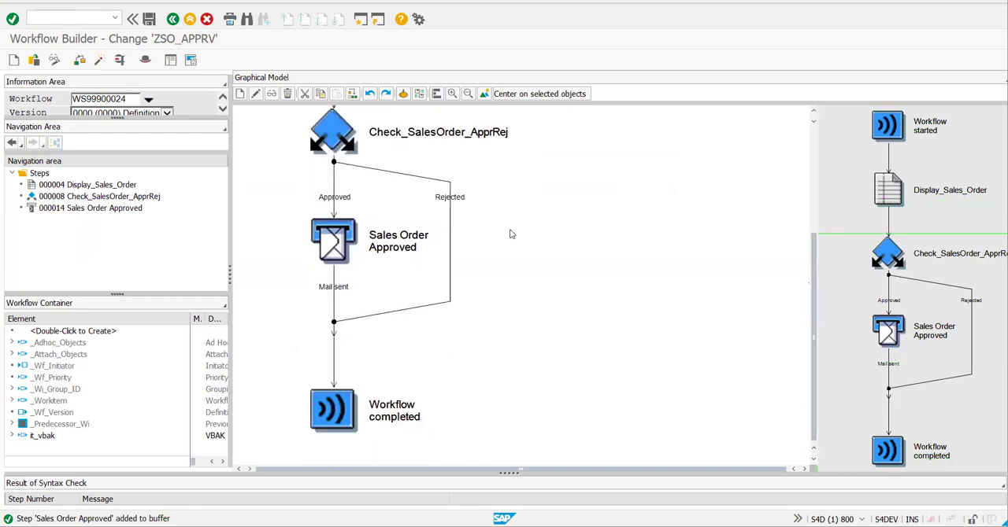
click(458, 203)
click(14, 61)
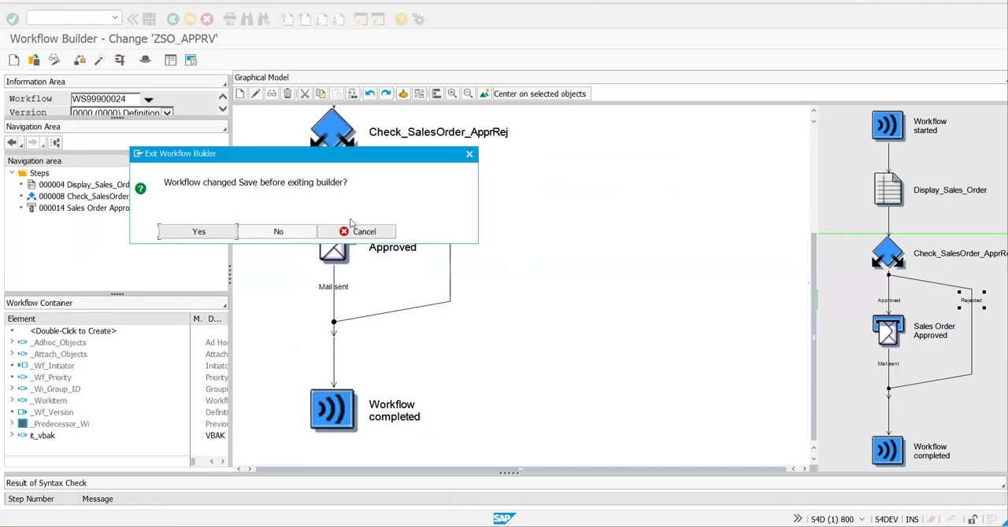
right_click(448, 200)
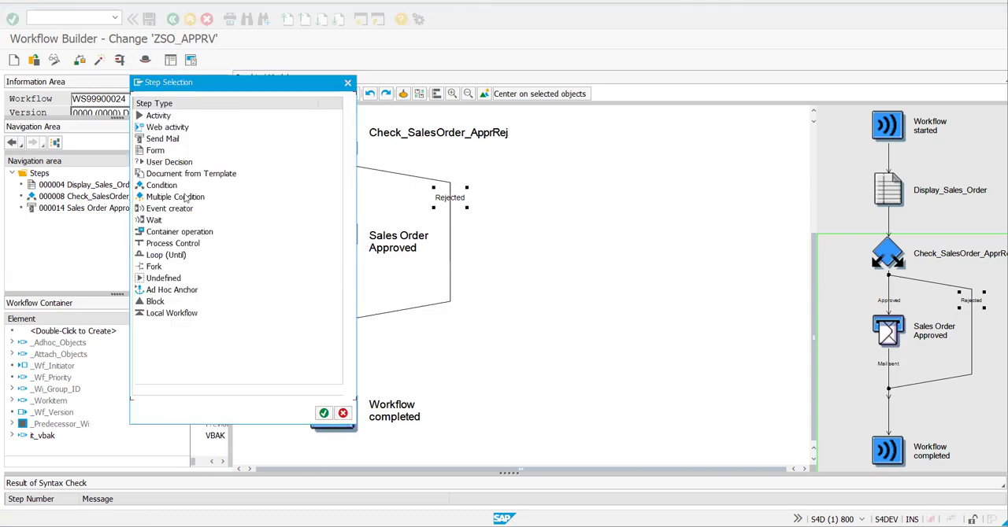
click(157, 139)
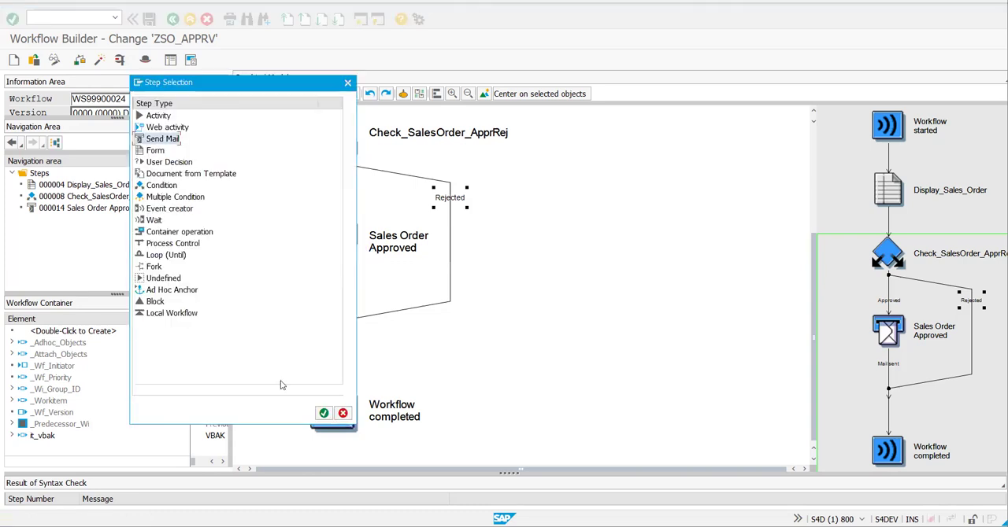
click(324, 414)
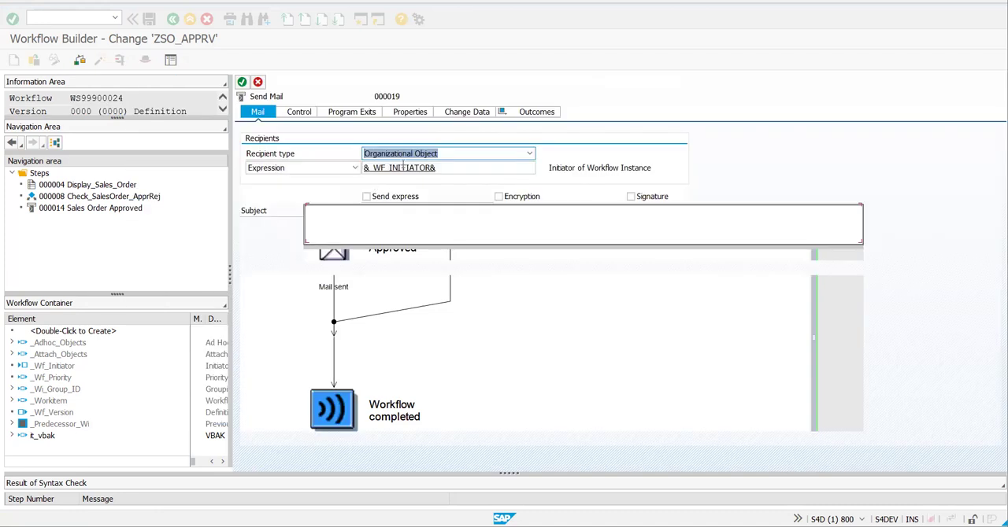
- Set the subject of the Rejected branch's mail to "Sales Order Rejected"
click(366, 230)
text(Sales OR)
key(BackSpace)
text(rder Rejected)
- Write the rejection mail's body: "Hi,", "Your sales order has been rejected.", "Sorry" and the closing "Thanks & Regards" with ZK Tutorials beneath
click(287, 323)
text(Hi,)
key(Return)
key(Return)
text(Yes)
key(BackSpace)
key(BackSpace)
key(BackSpace)
text(Your sales order has been rejected.)
key(Return)
key(Return)
key(Return)
text(Tah)
key(BackSpace)
key(BackSpace)
text(hanks )
text(U&)
key(BackSpace)
key(BackSpace)
key(BackSpace)
text(& Regards)
key(Return)
text(Si)
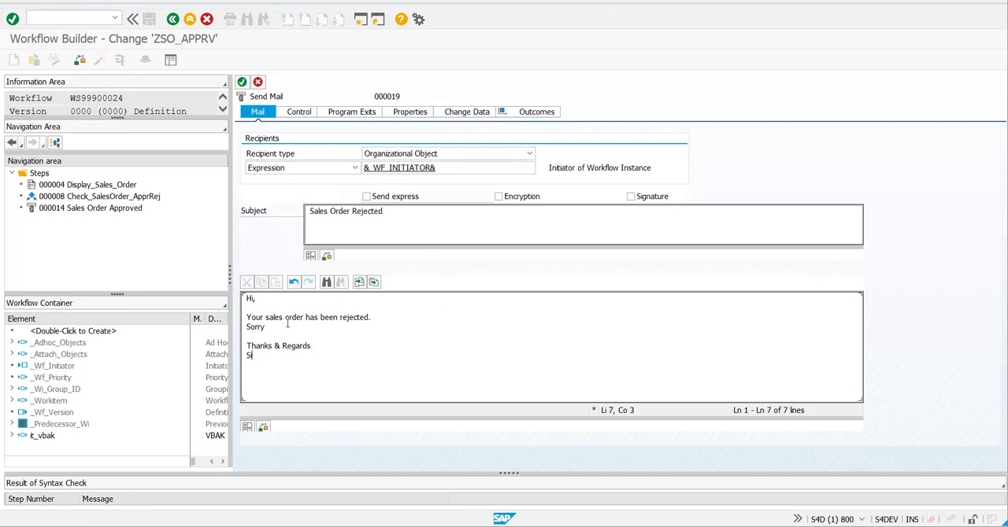
text(ZK Tutorials)
click(487, 334)
- Transfer the rejection mail step, replacing appr with rej in the task's abbreviation and name, and save it as a local object
click(241, 82)
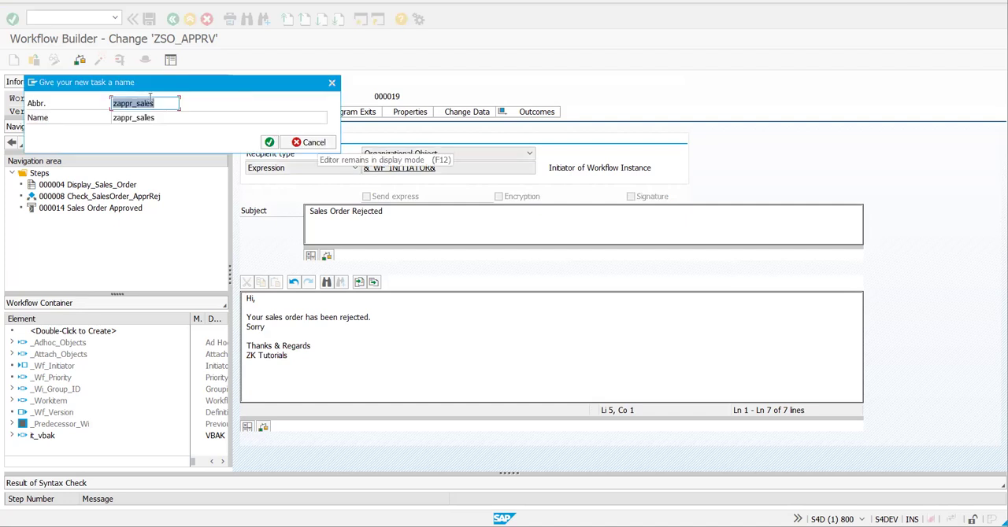
key(Right)
key(BackSpace)
key(BackSpace)
key(BackSpace)
key(BackSpace)
text(rej)
click(131, 118)
key(BackSpace)
key(BackSpace)
key(BackSpace)
key(BackSpace)
text(rej)
key(Return)
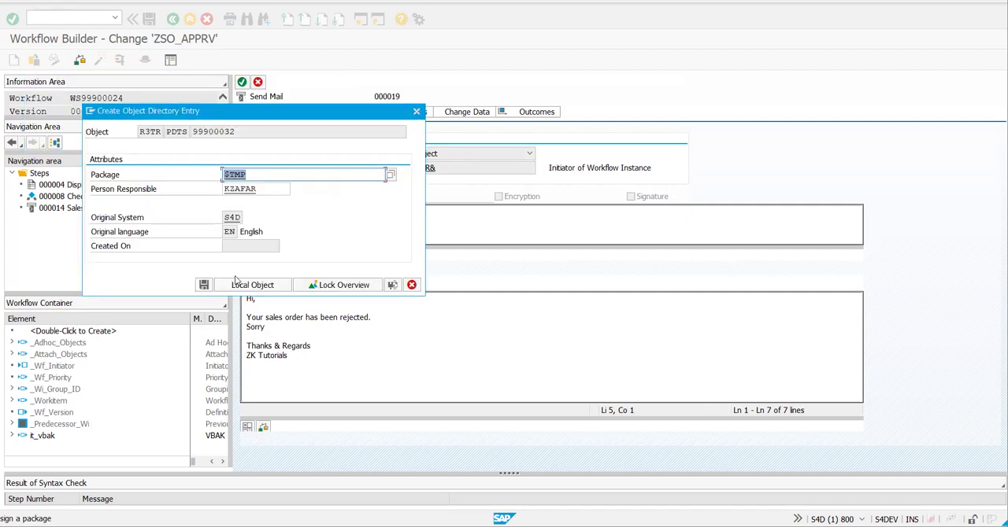
click(236, 283)
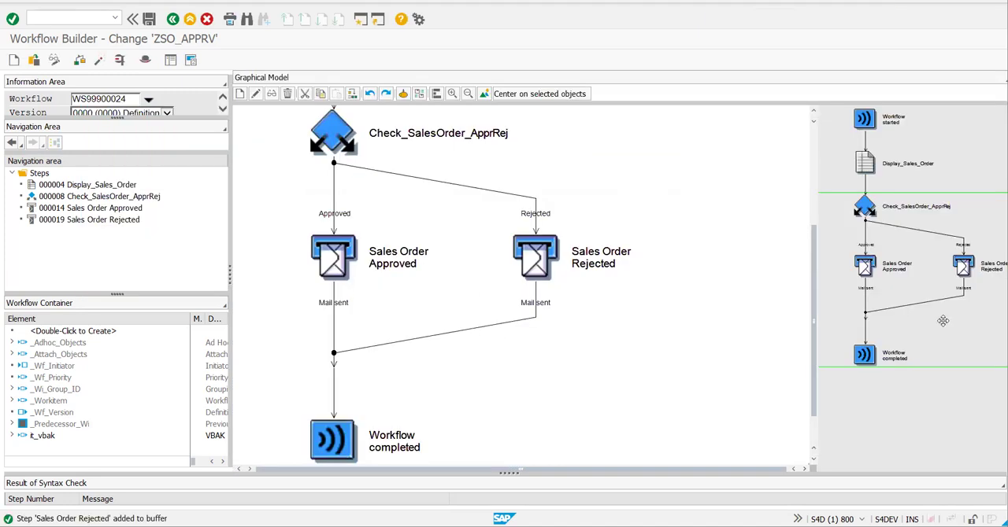
- Check the syntax of the ZSO_APPRV workflow and activate it
drag(943, 321, 943, 165)
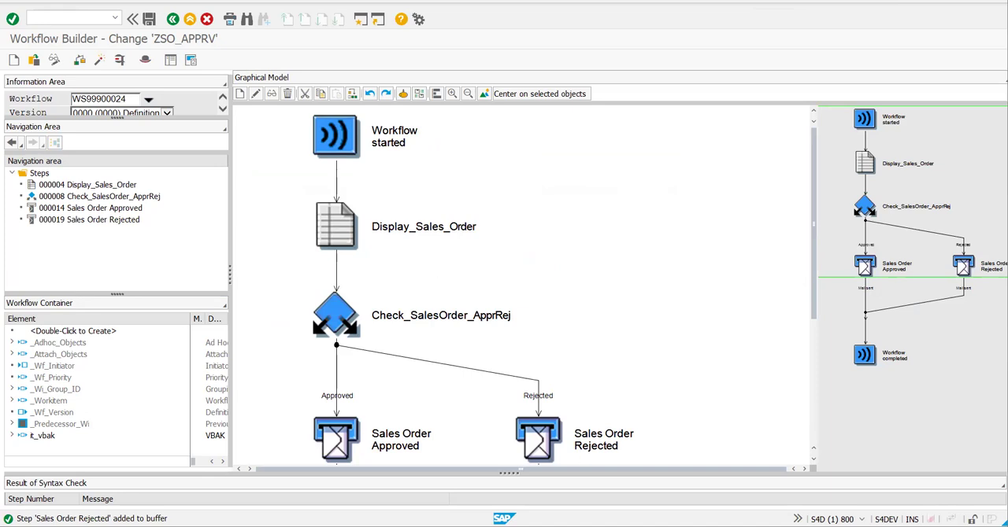
click(832, 190)
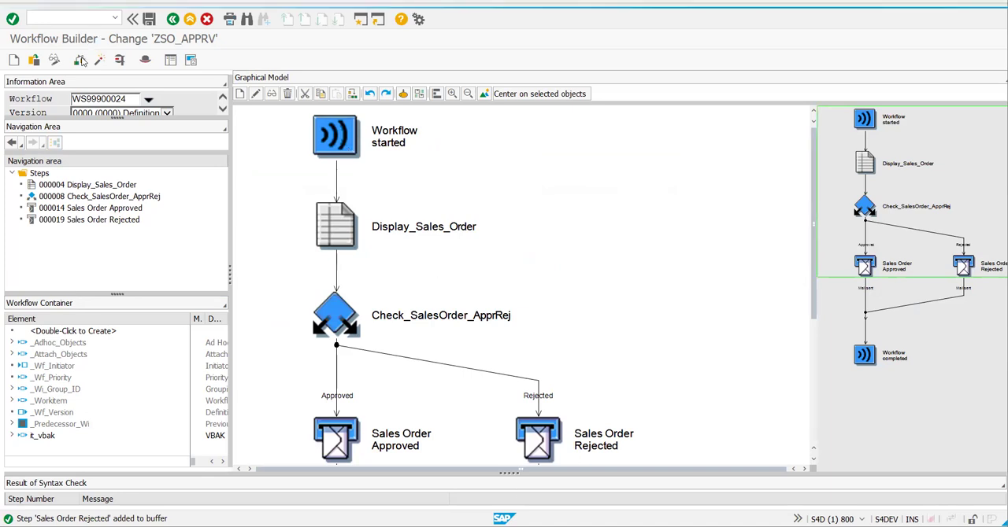
click(83, 61)
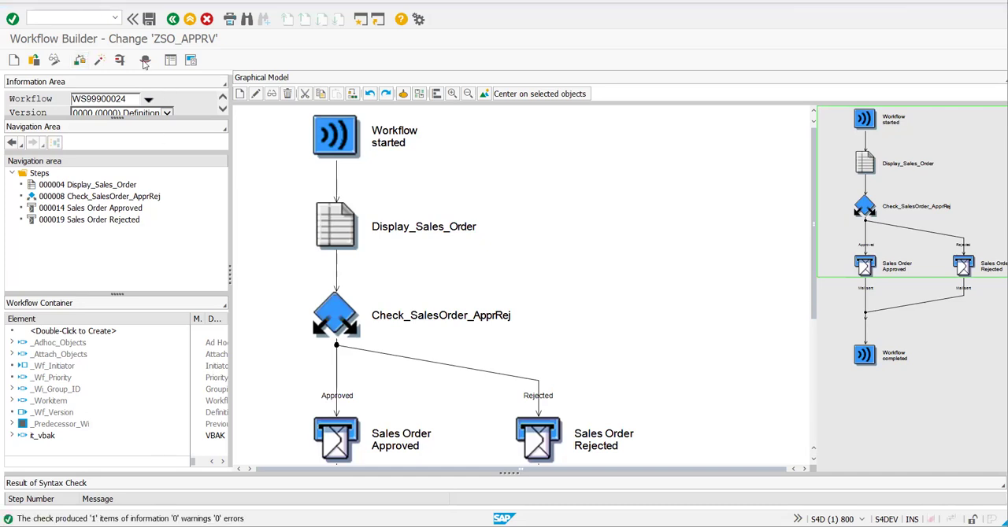
click(100, 61)
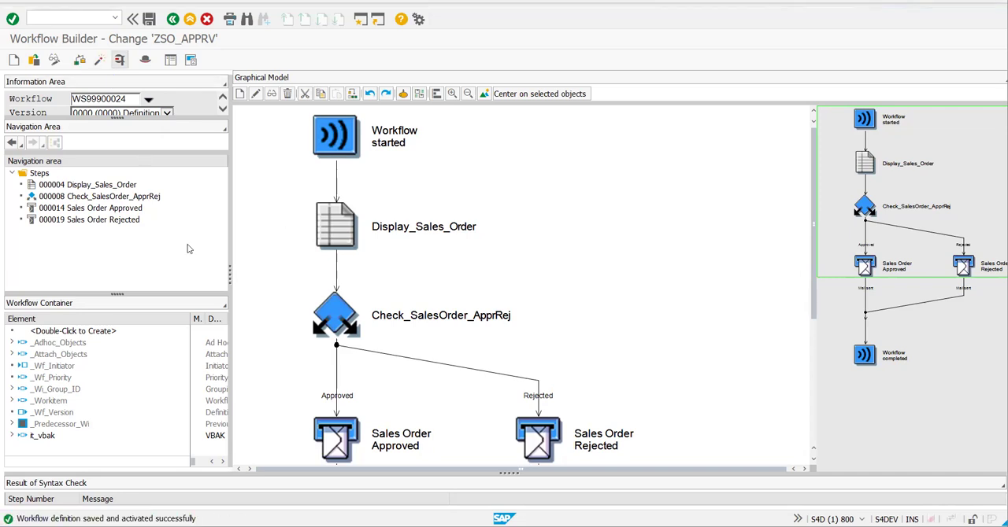
- Open the workflow test and get the unconverted sales document number of the VBAK order created on 14.03.2024 at 08:43:51
click(118, 62)
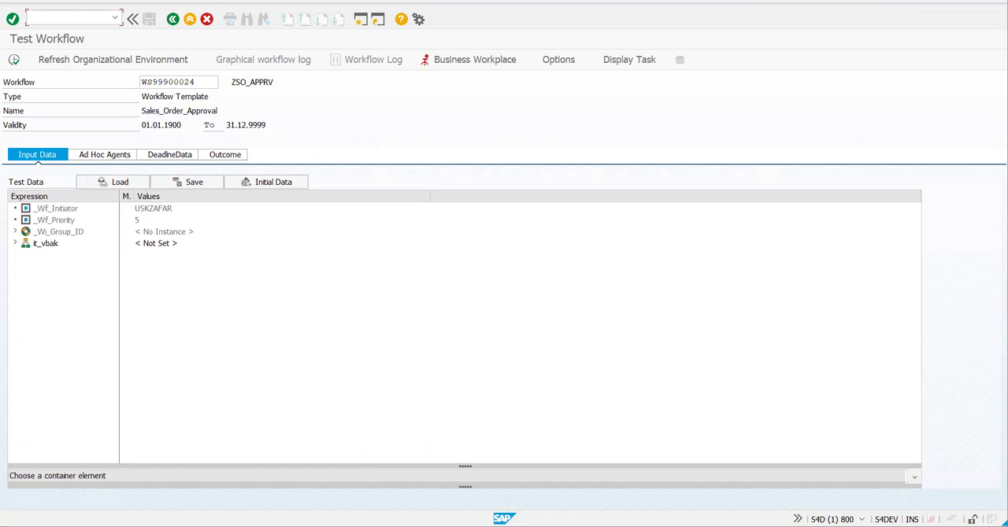
mouse_move(421, 492)
click(452, 440)
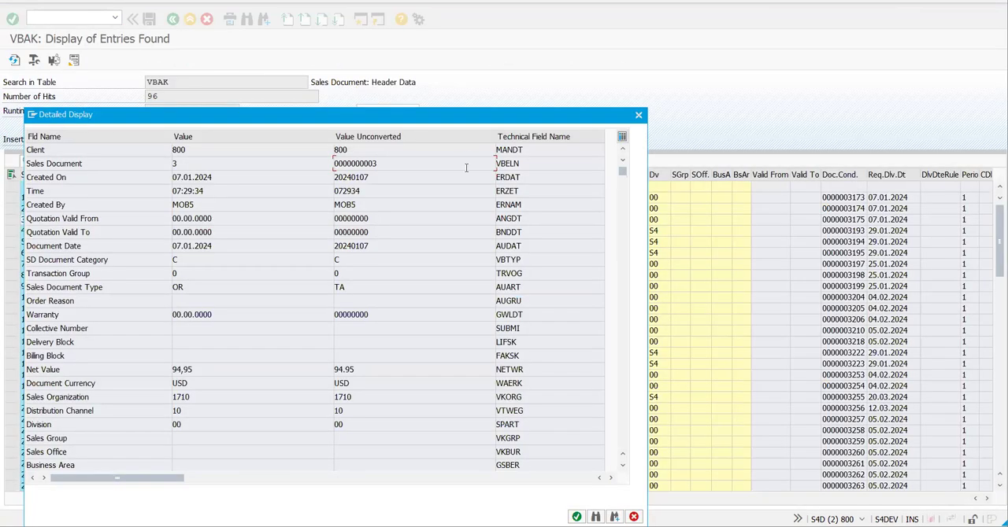
key(Escape)
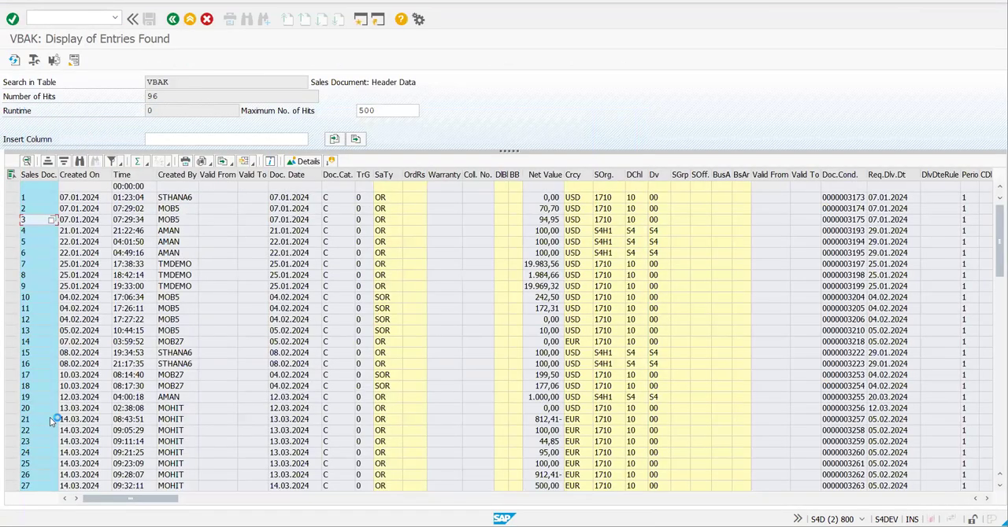
click(304, 160)
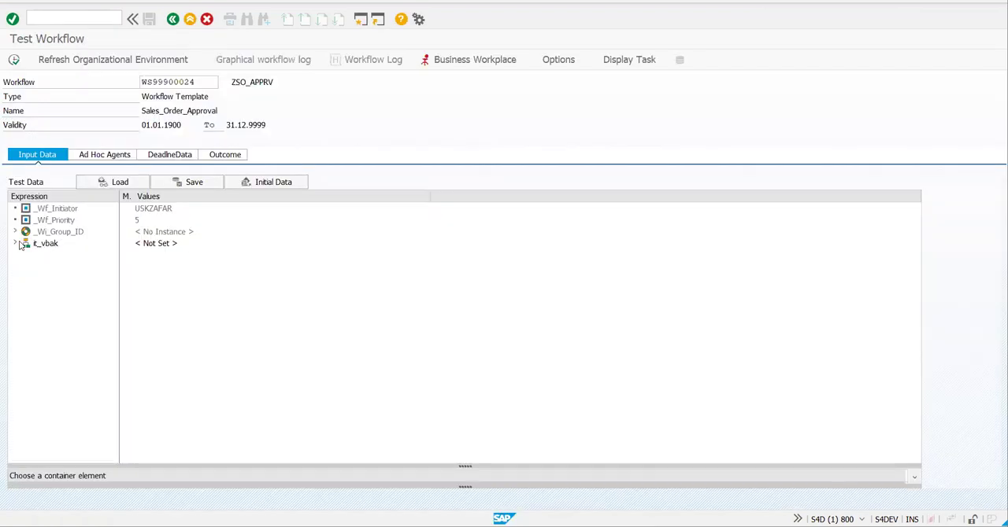
- Paste the sales document number into the VBELN field of it_vbak, run the workflow test and leave the displayed form
click(16, 244)
click(45, 258)
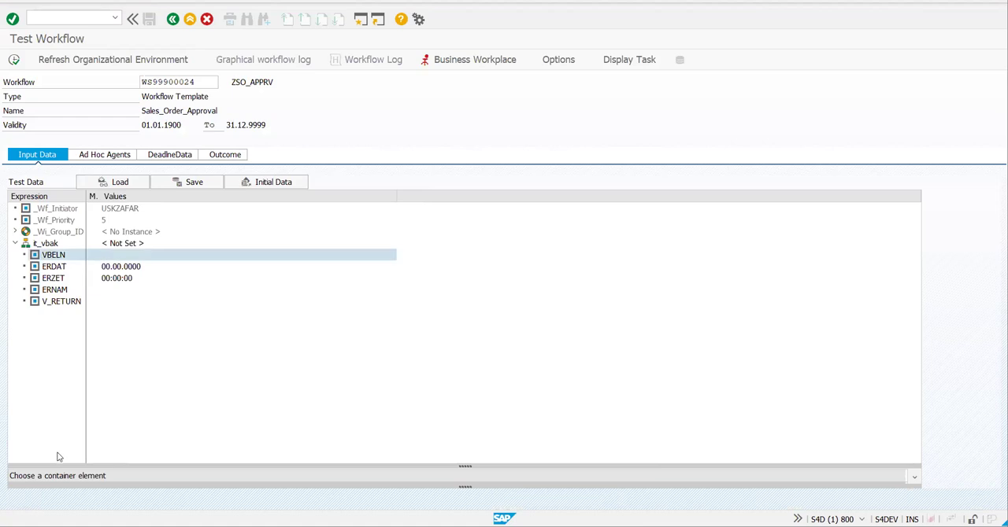
click(41, 471)
key(ctrl+v)
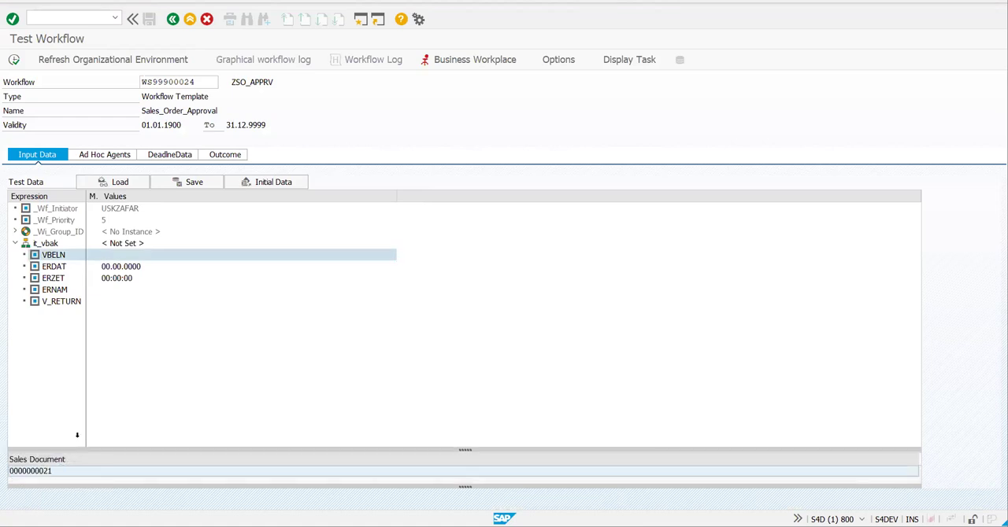
key(Return)
click(13, 62)
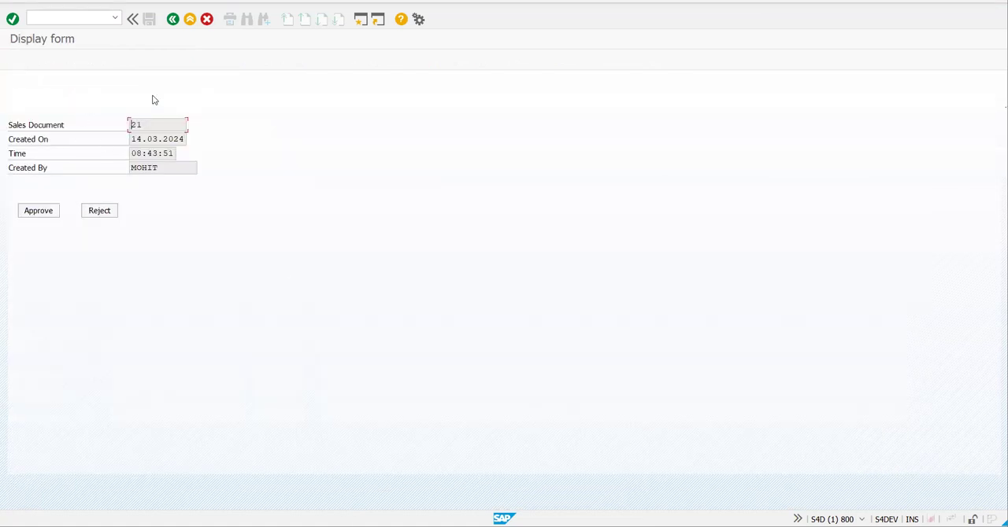
click(75, 96)
click(60, 99)
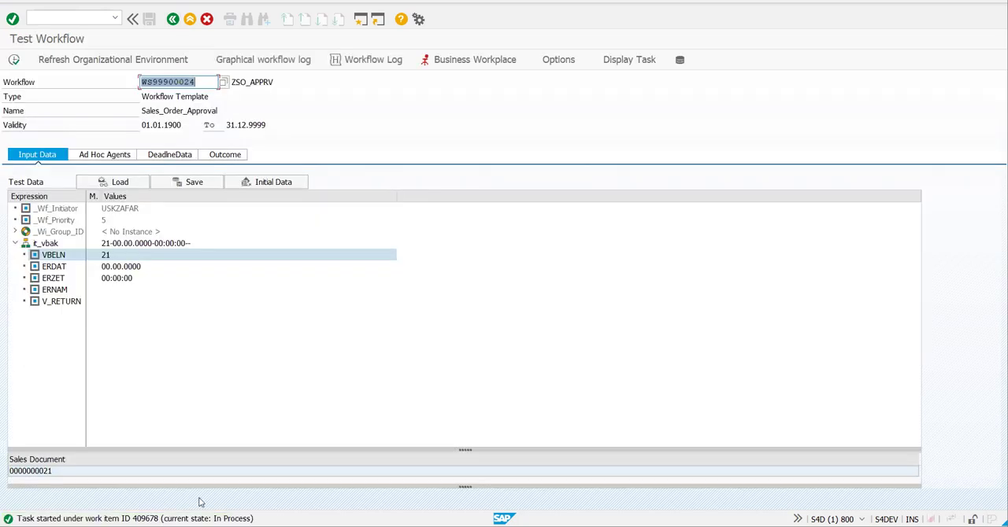
- Go to the Business Workplace from a fresh workflow test and open the first Display form work item in the Workflow inbox
click(172, 19)
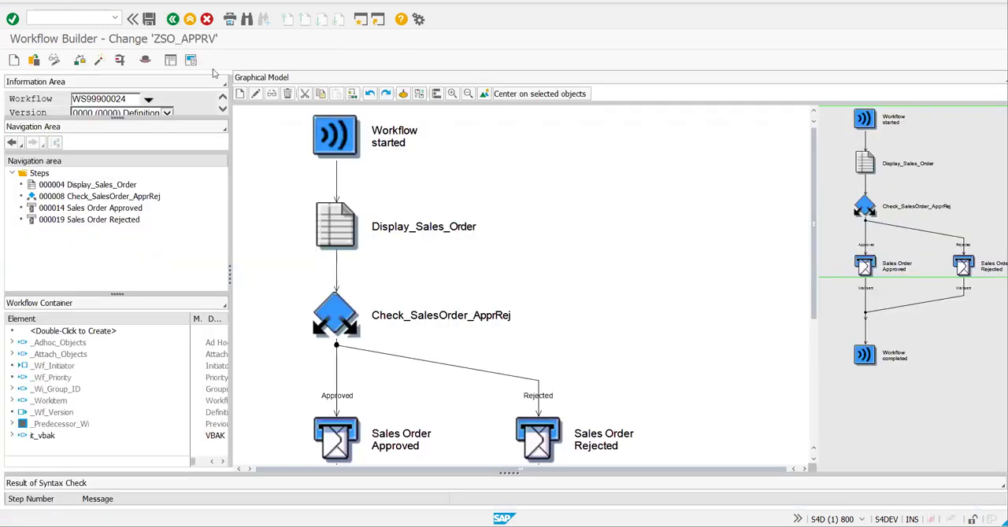
click(146, 67)
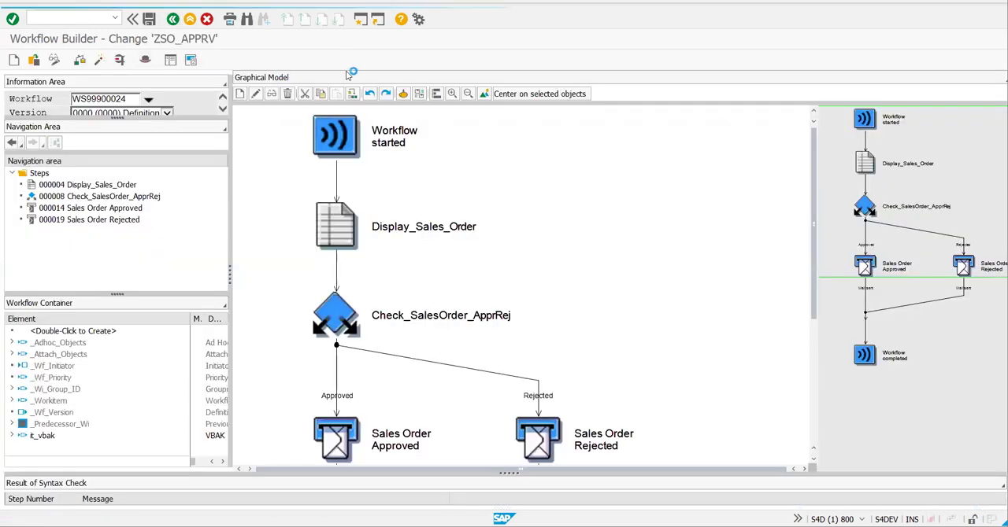
click(462, 59)
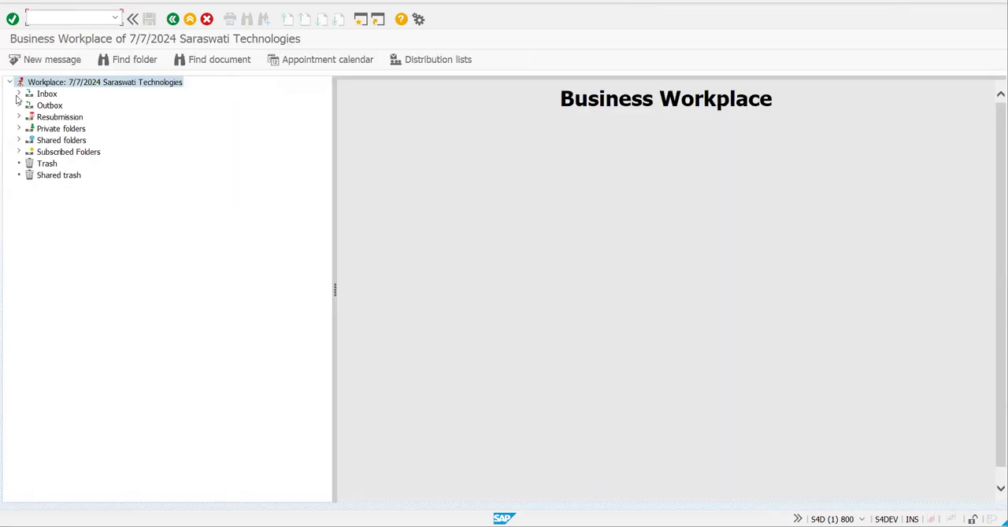
click(18, 93)
click(28, 128)
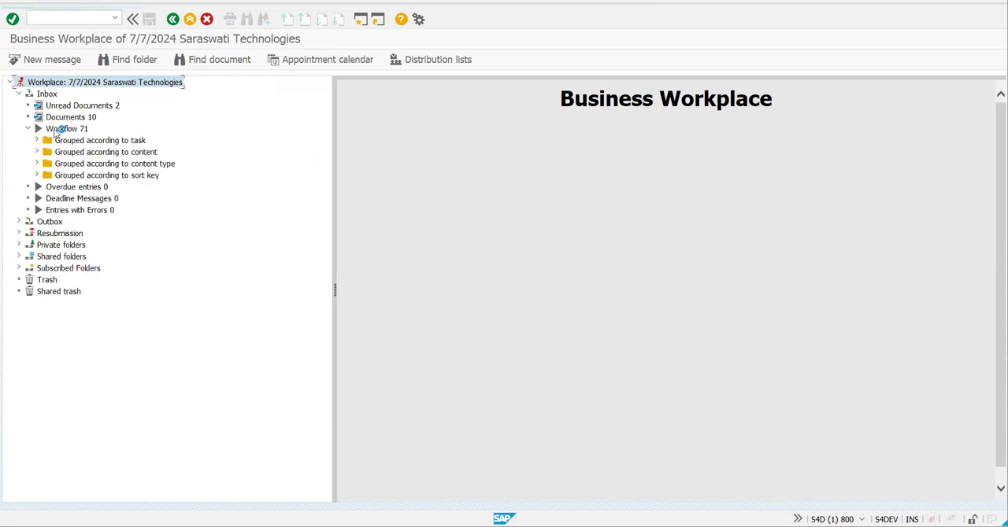
click(61, 129)
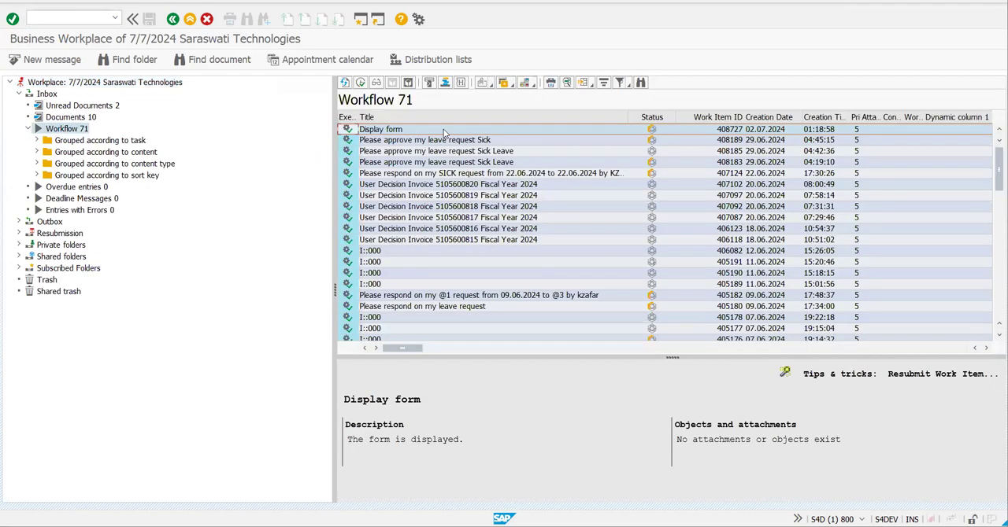
double_click(432, 131)
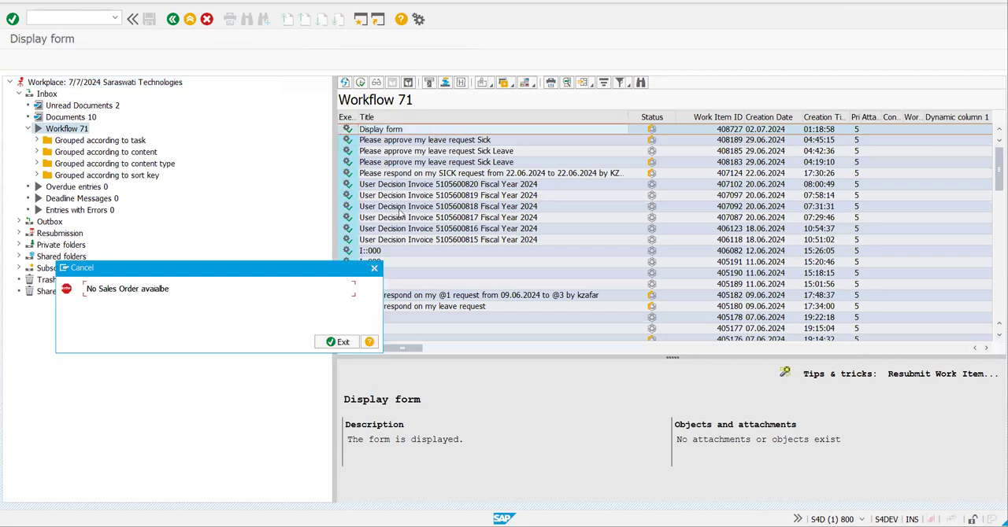
- Dismiss the cancel message, reopen workflow ZSO_APPRV in the Workflow Builder and start its workflow test
click(337, 342)
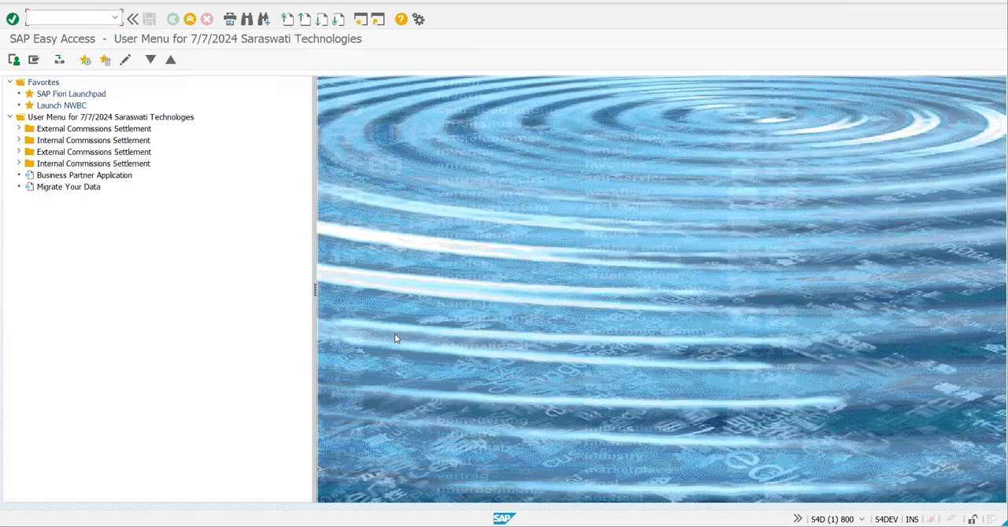
text(sw)
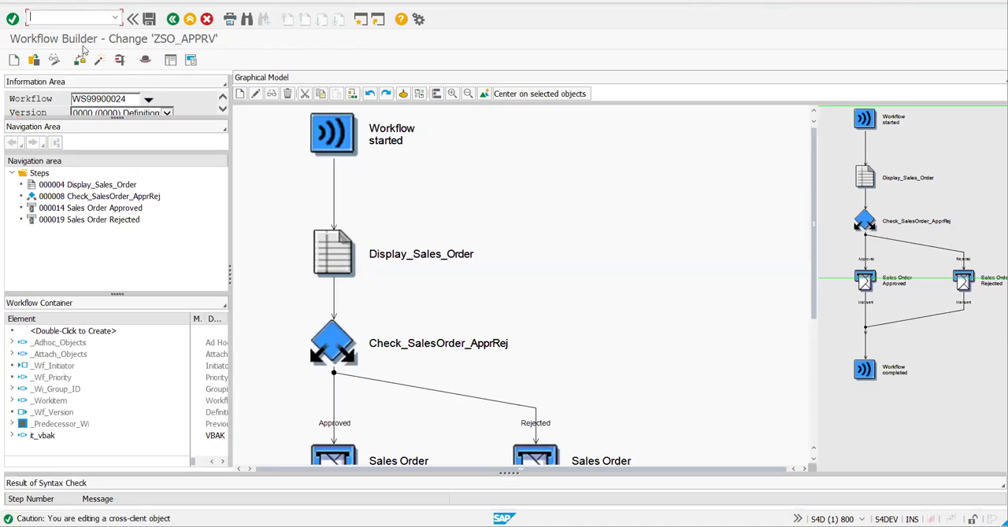
click(119, 62)
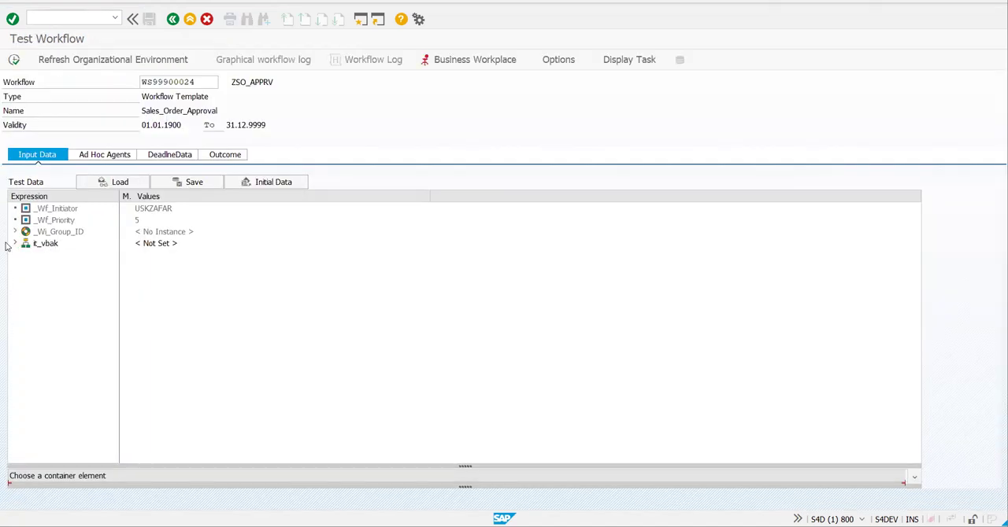
- Enter the sales document number in the VBELN field of it_vbak, run the workflow test and reject the displayed sales order
click(38, 257)
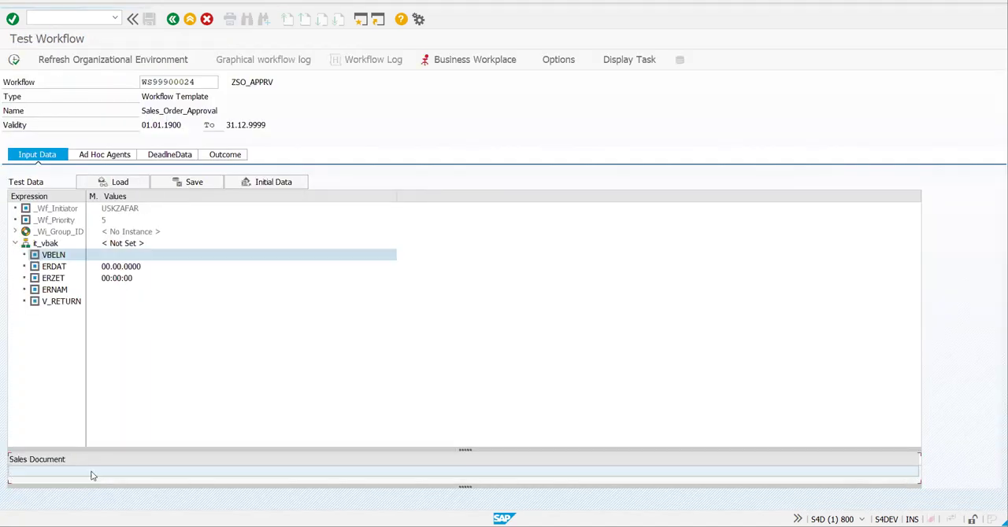
text(21)
key(Return)
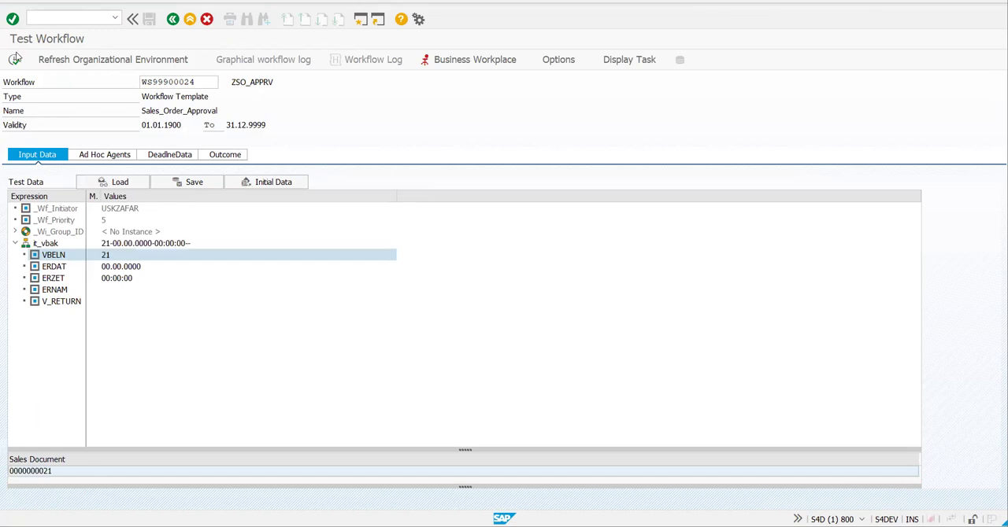
click(102, 211)
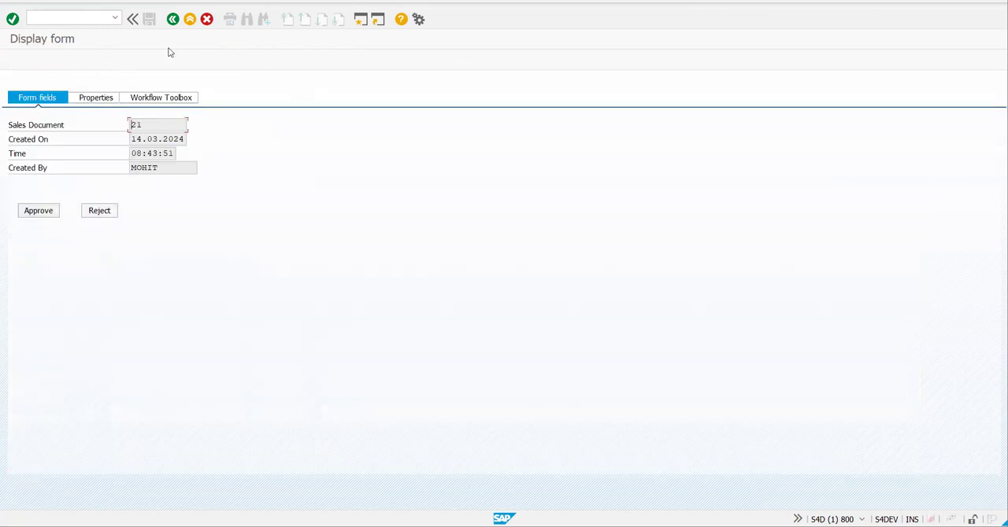
- Open the test run's graphical workflow log and examine the path from workflow start through Display_Sales_Order and Check_SalesOrder_ApprRej
click(370, 62)
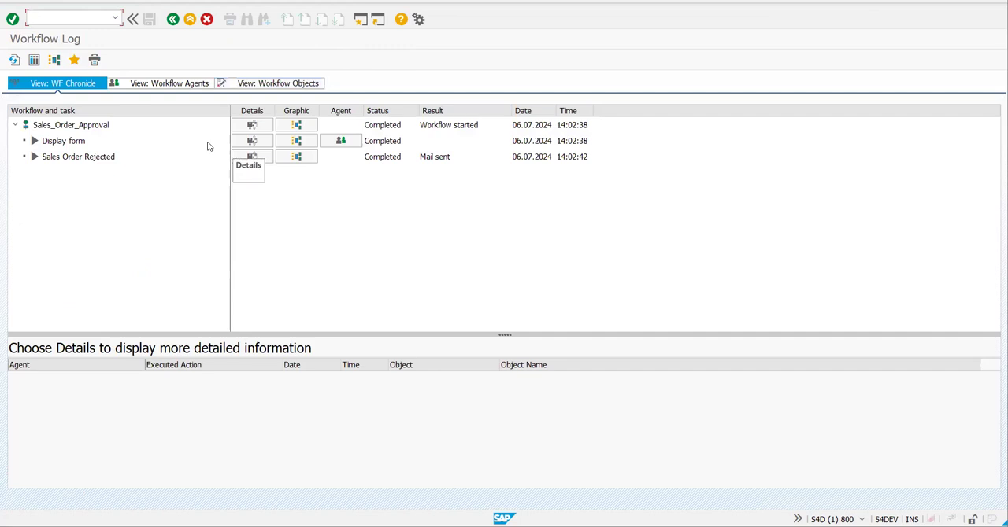
click(56, 62)
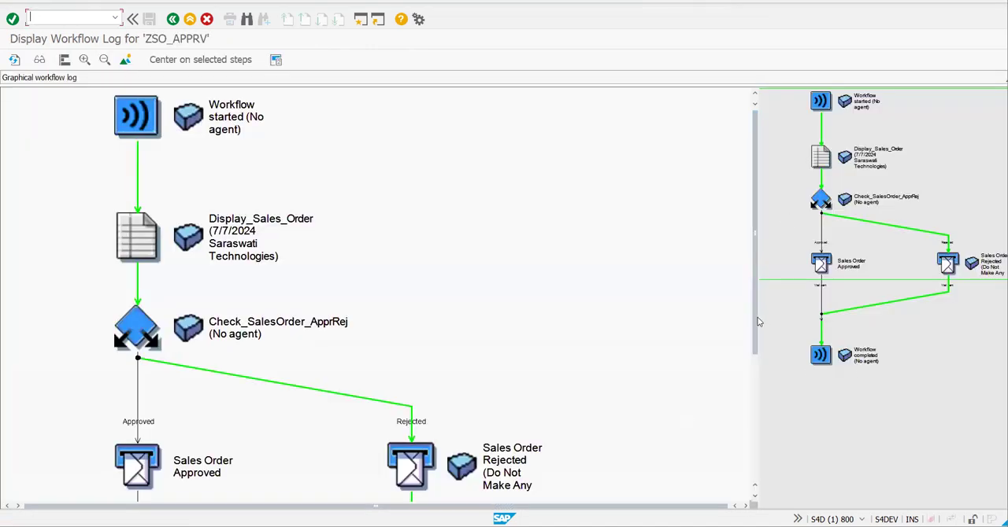
click(230, 136)
click(149, 243)
click(205, 340)
drag(756, 205, 753, 334)
scroll(374, 222, down, 3)
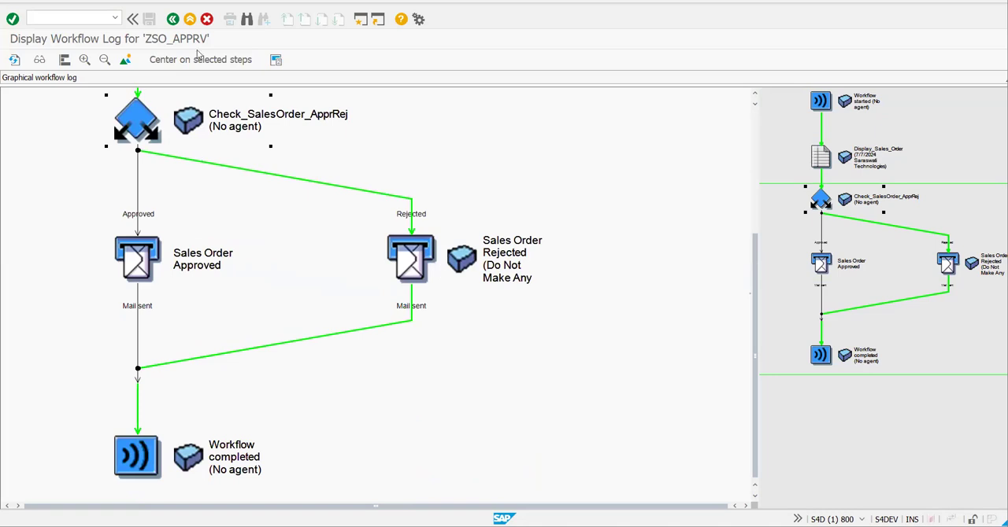
click(173, 19)
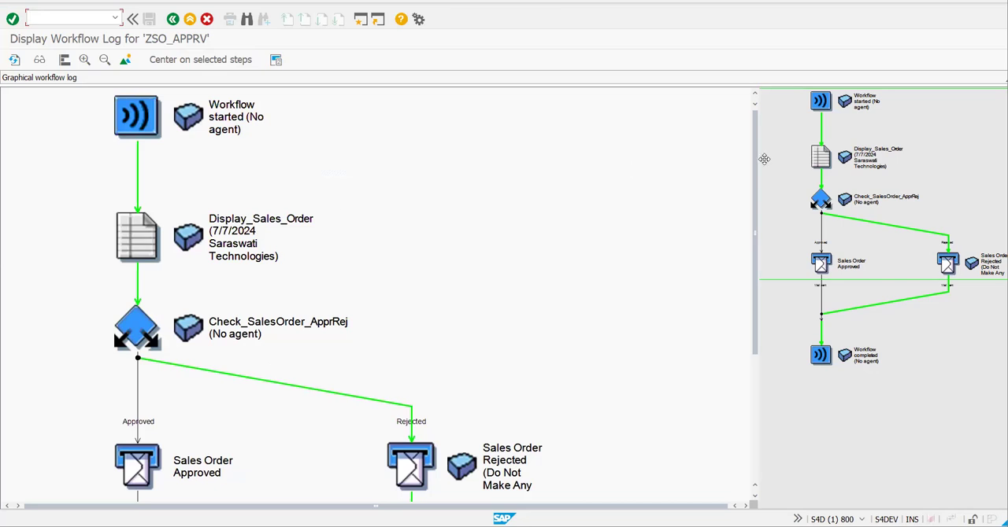
- Compare the Sales Order Approved and Sales Order Rejected branches in the graphical log and return to the workflow test
drag(766, 168, 758, 311)
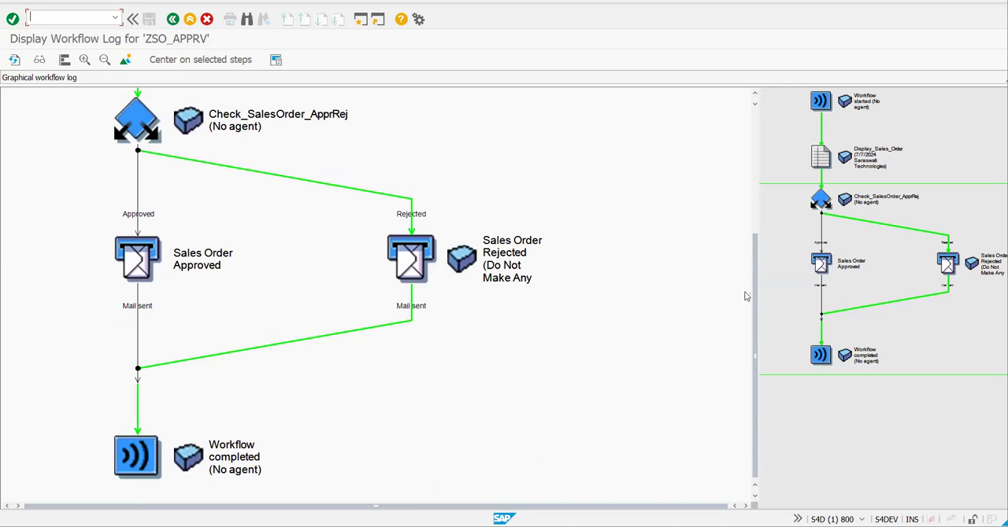
scroll(174, 357, up, 3)
click(136, 456)
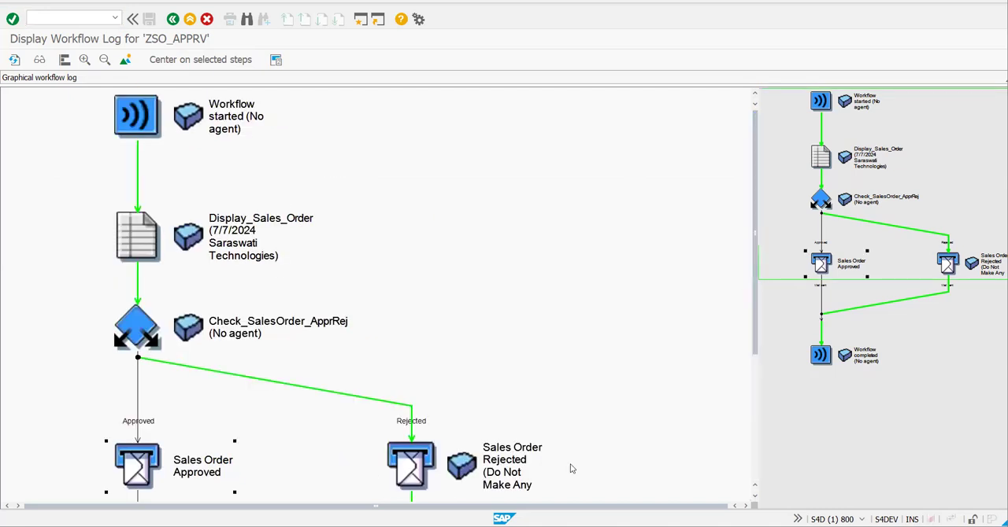
drag(755, 239, 769, 389)
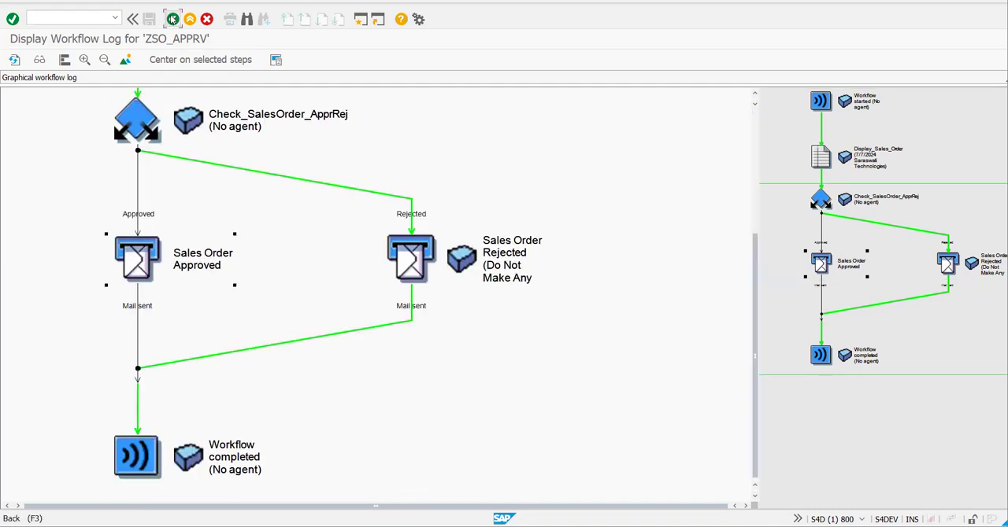
click(172, 19)
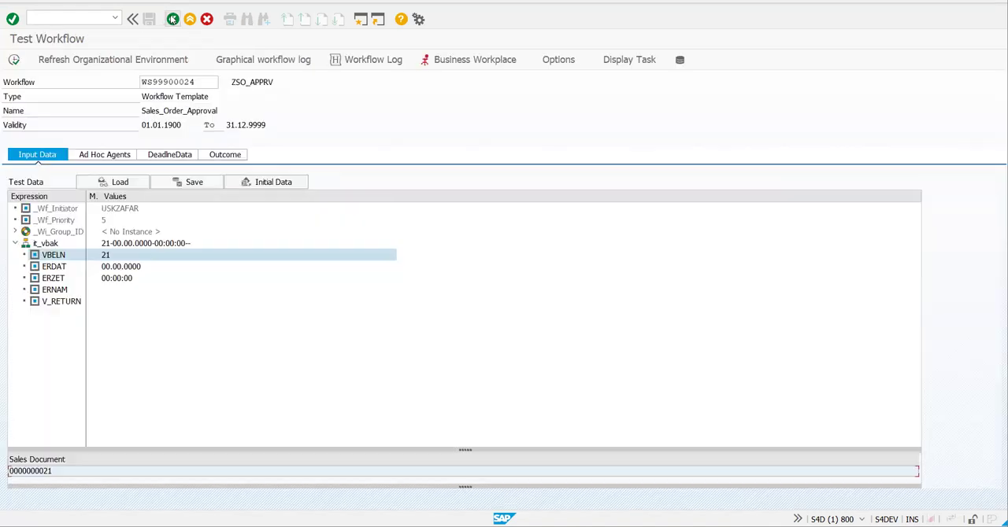
- Try to open the first Display form work item from the Business Workplace's Workflow inbox and close the cancel message
click(13, 61)
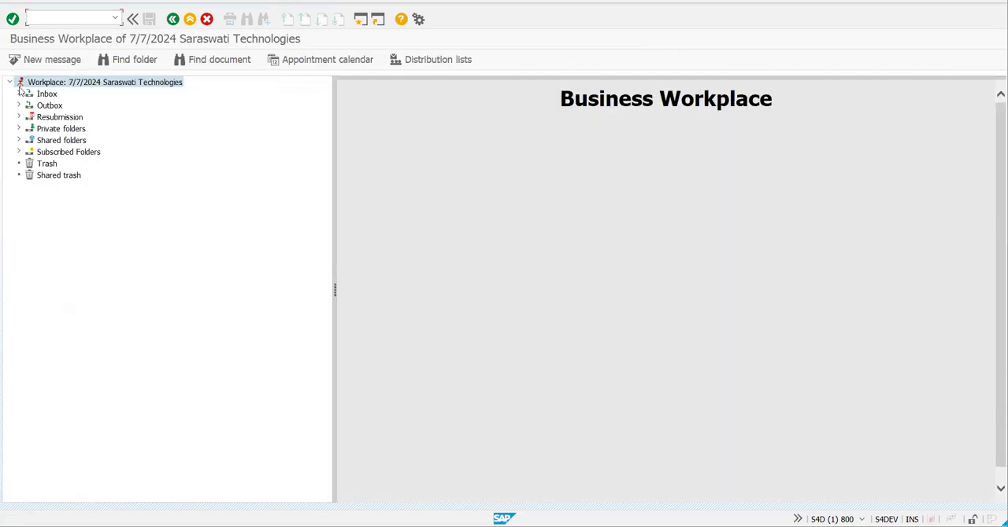
click(19, 93)
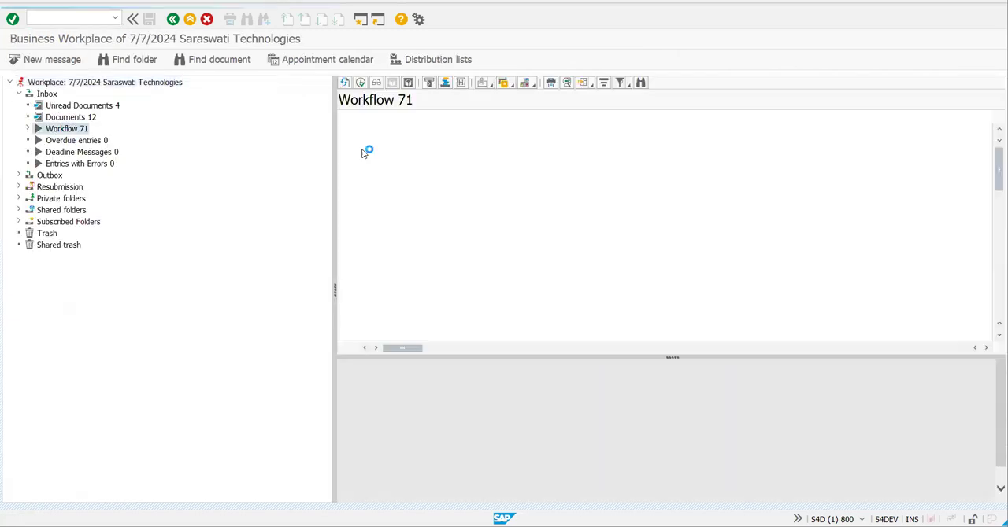
double_click(416, 129)
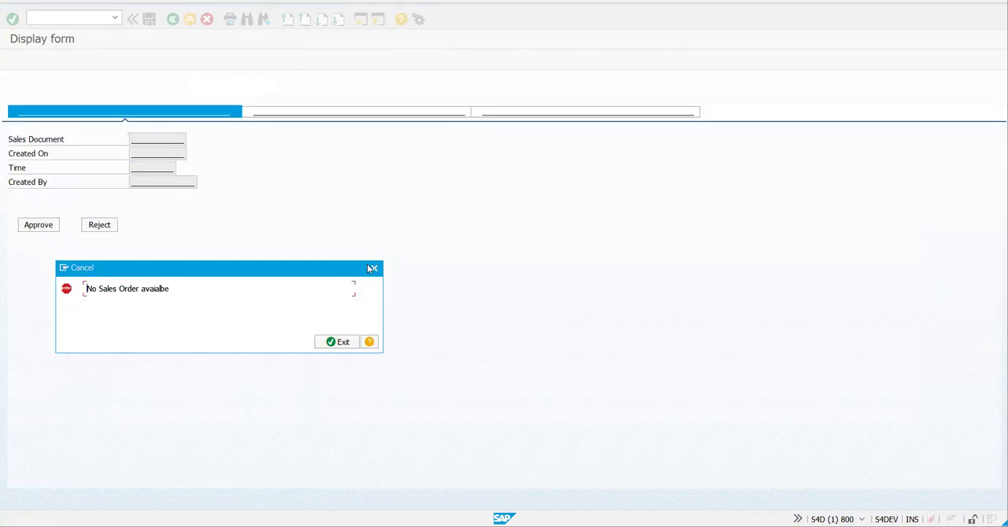
click(372, 268)
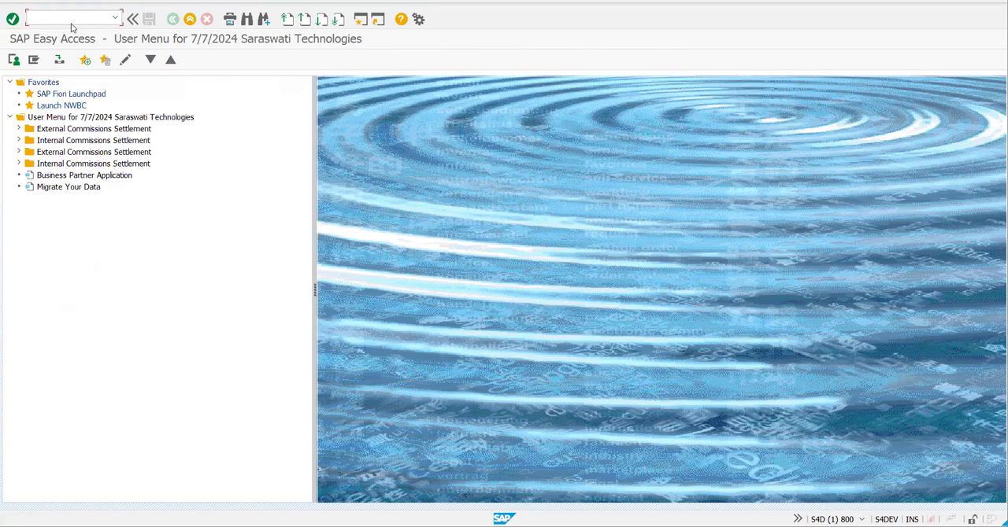
- Open the Business Workplace with transaction sbwp and display the inbox's workflow items and unread documents
text(sbwp)
key(Return)
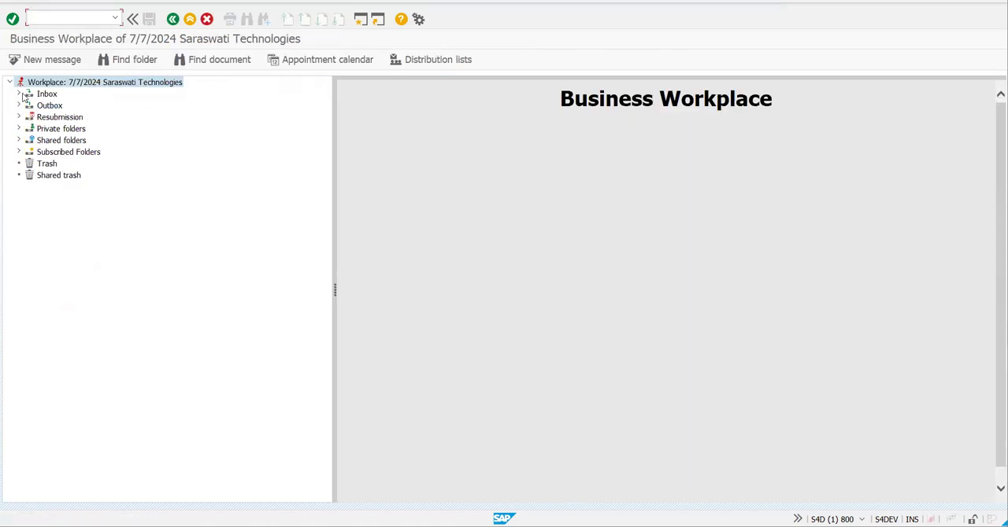
click(20, 95)
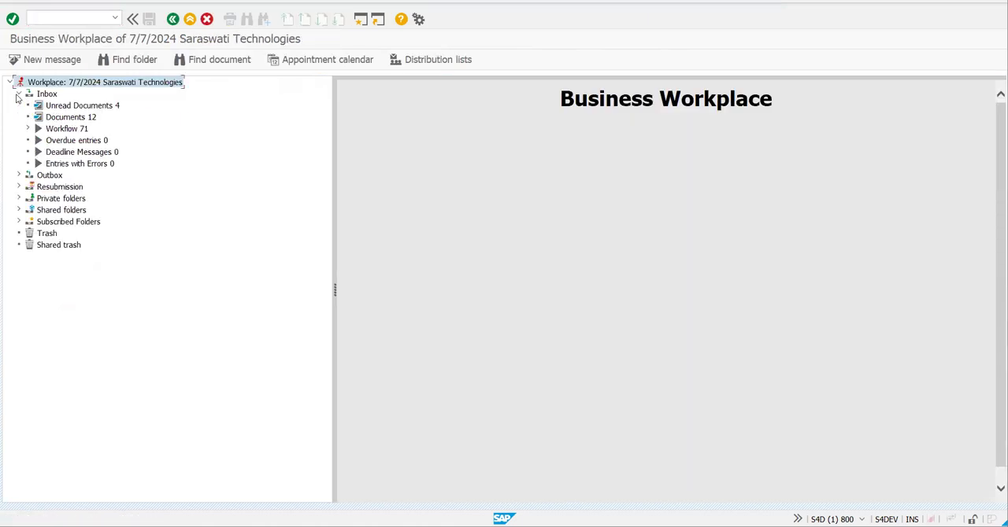
click(49, 129)
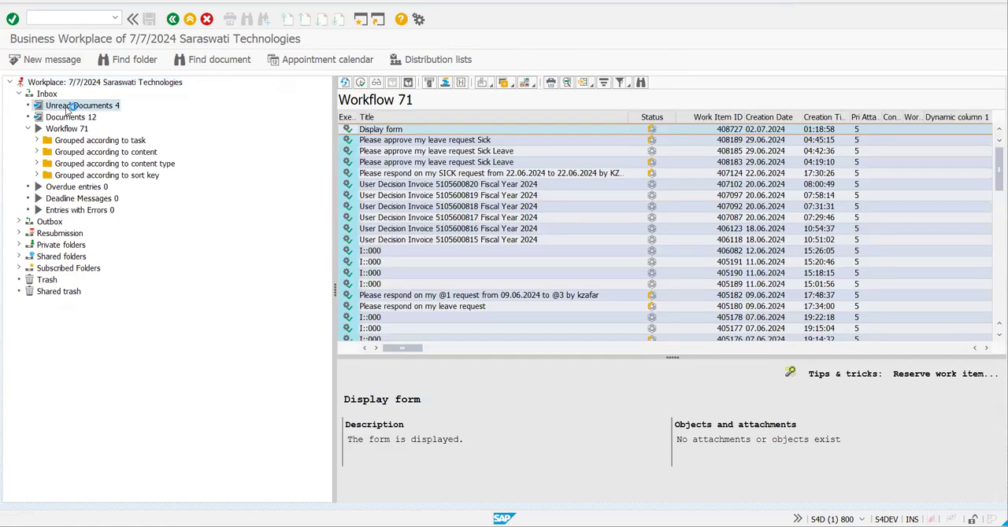
click(67, 107)
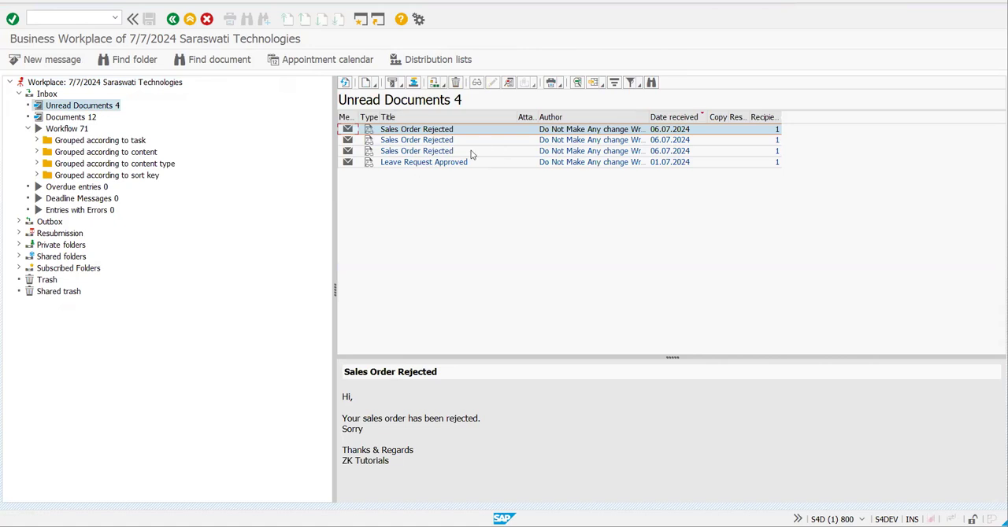
- Open the third Sales Order Rejected mail, read its rejection text and leave the document
click(471, 151)
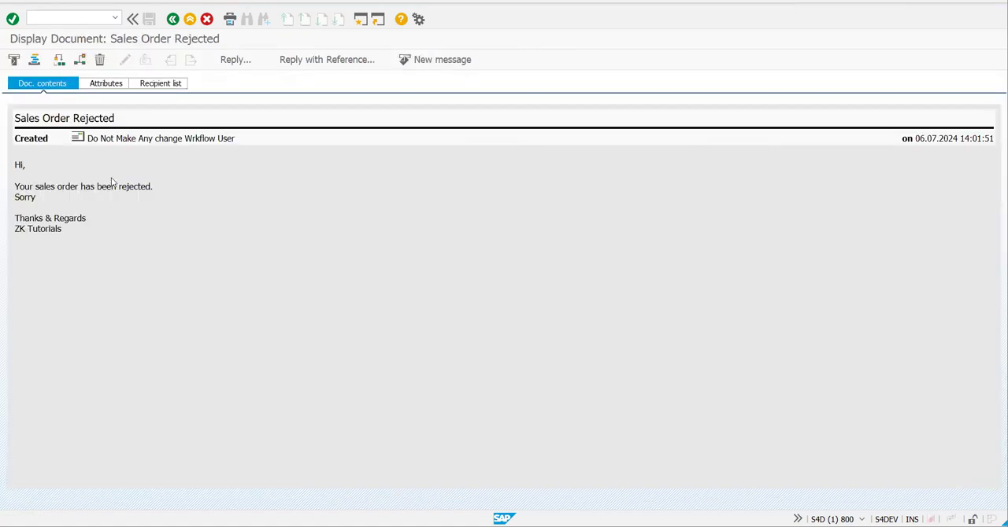
drag(15, 186, 154, 186)
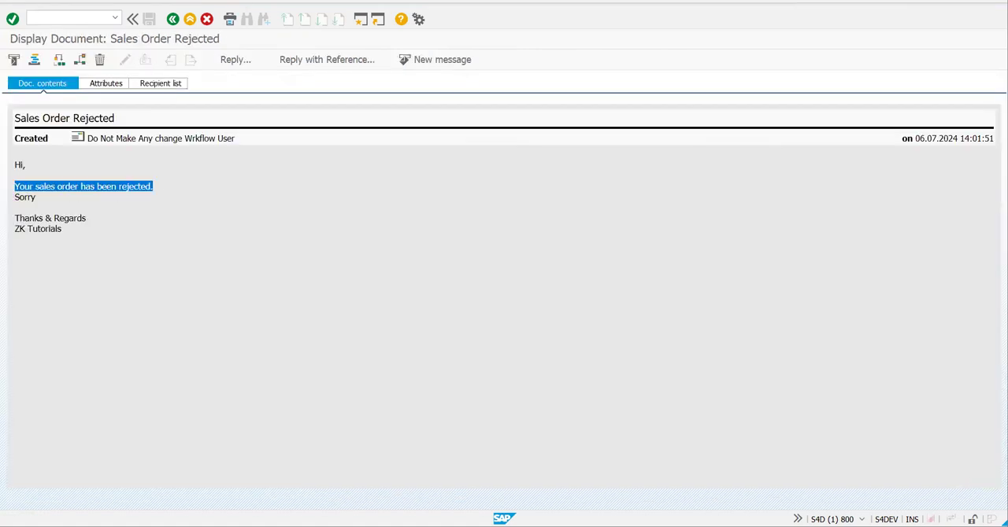
click(100, 229)
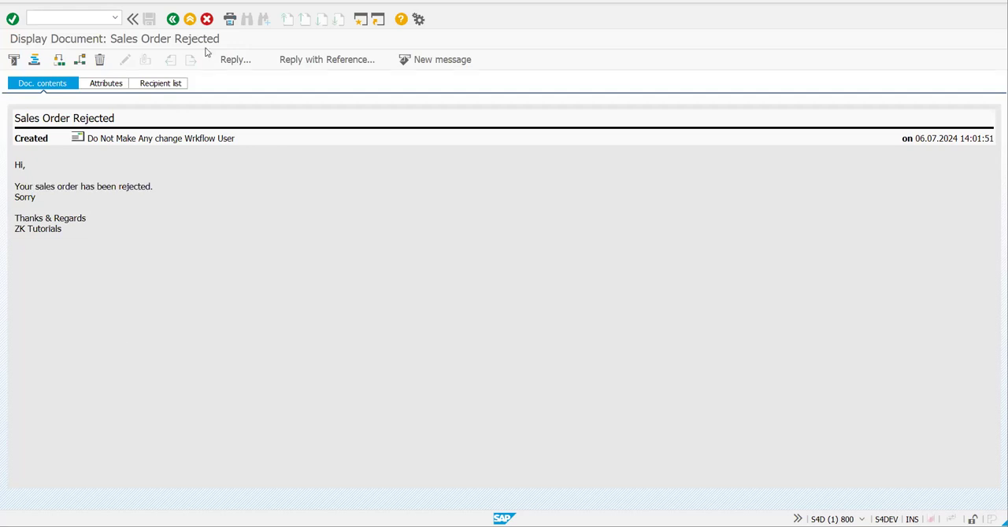
click(208, 20)
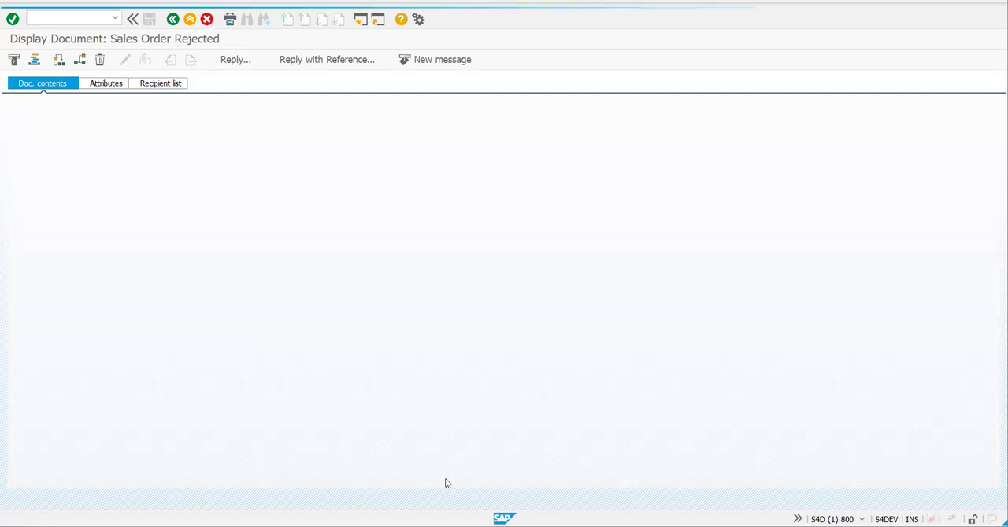